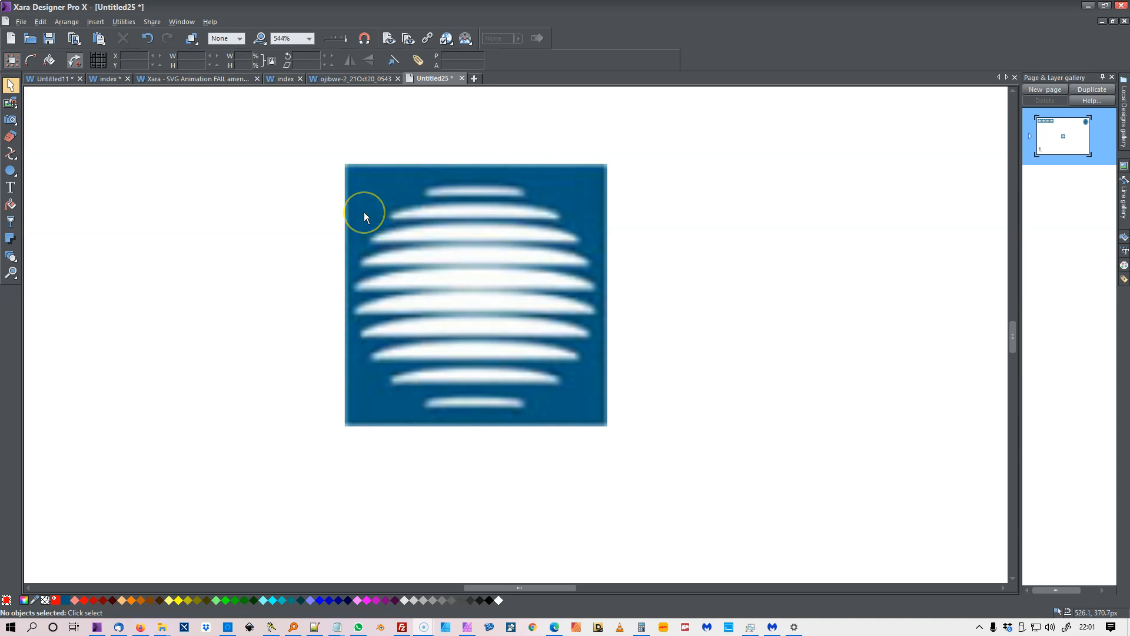
Draw a circle about 75 px in diameter over the striped globe in the logo image.
{"action": "left_click", "coordinate": [362, 216]}
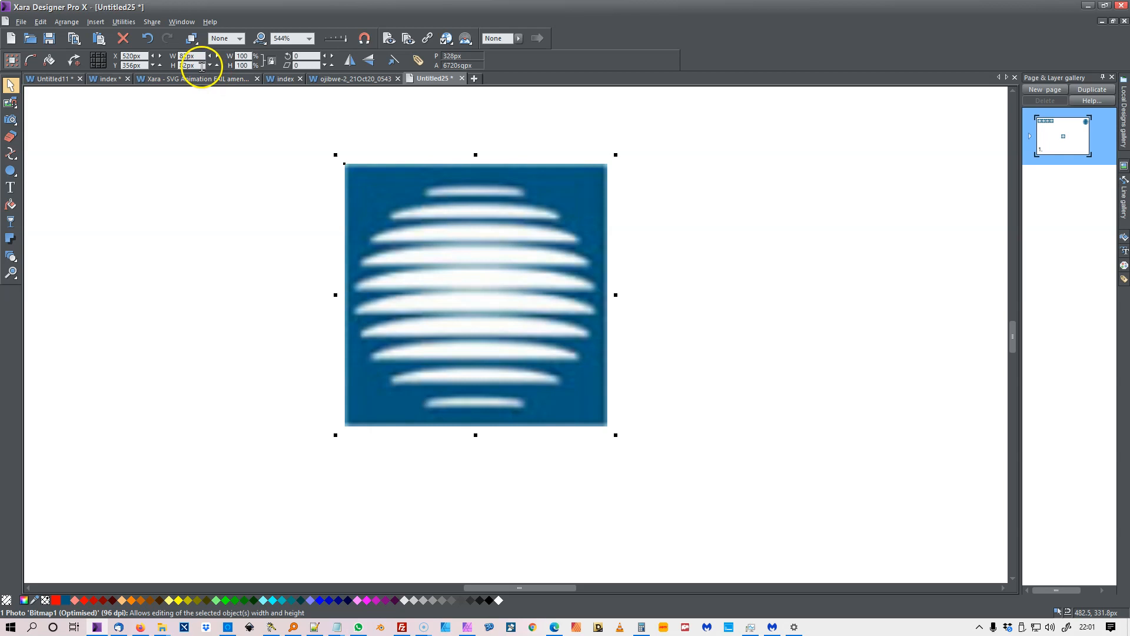
{"action": "left_click", "coordinate": [266, 145]}
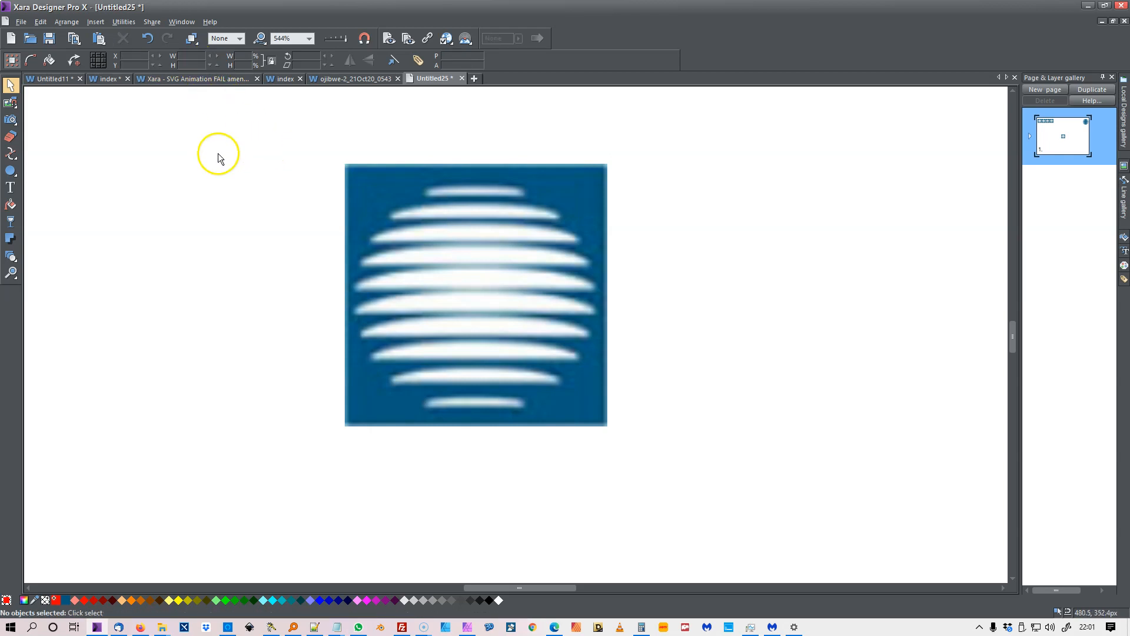
{"action": "mouse_move", "coordinate": [12, 176]}
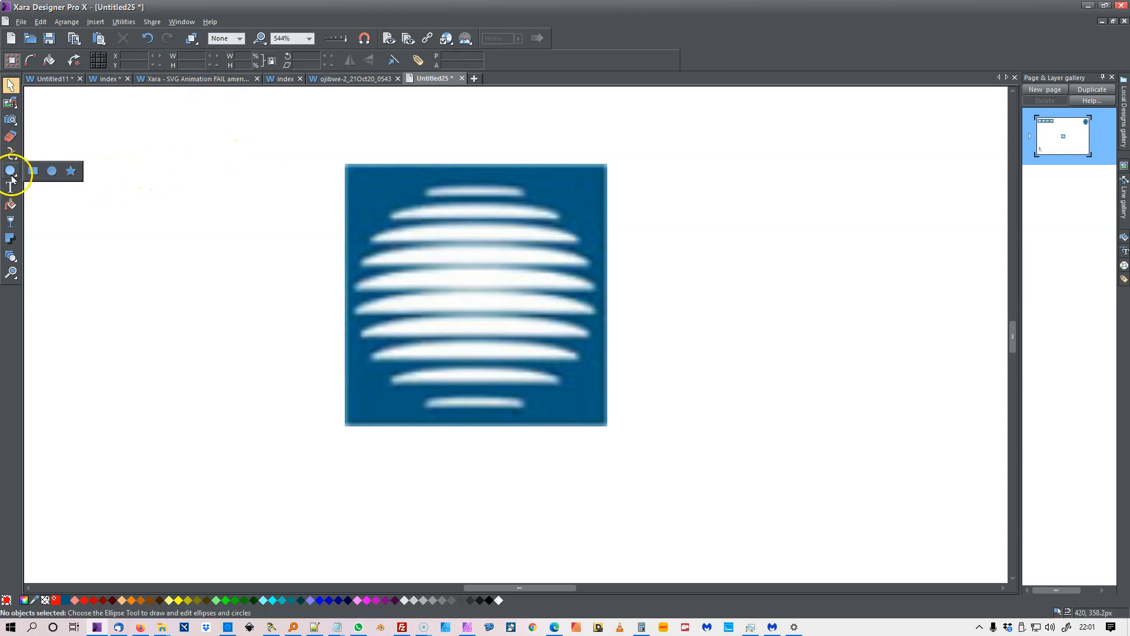
{"action": "left_click", "coordinate": [12, 173]}
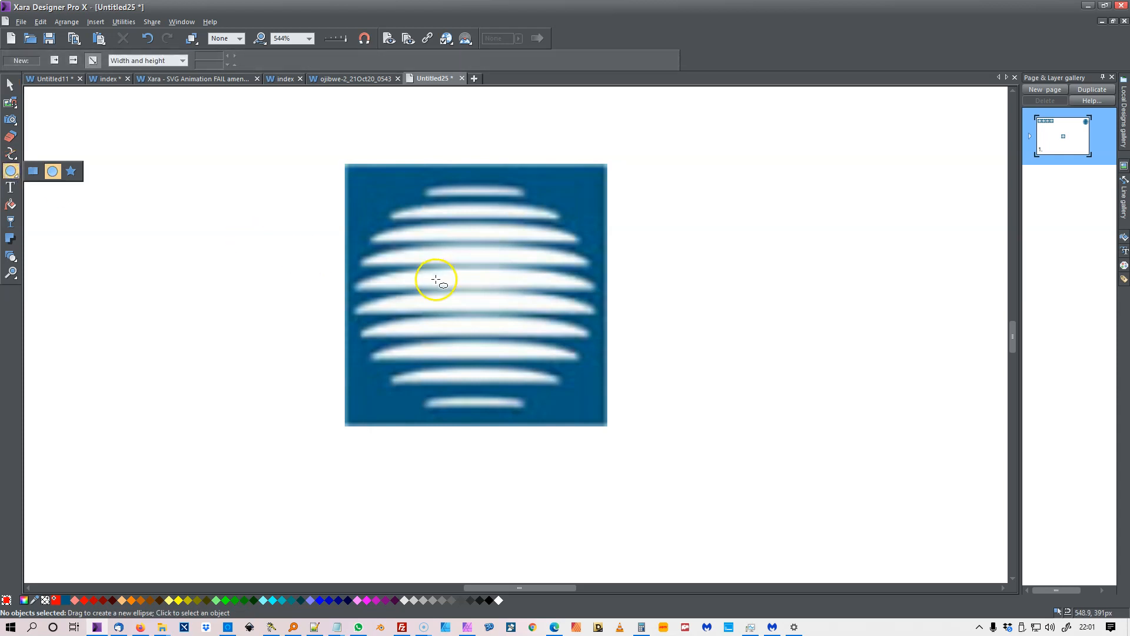
{"action": "left_click", "coordinate": [358, 178]}
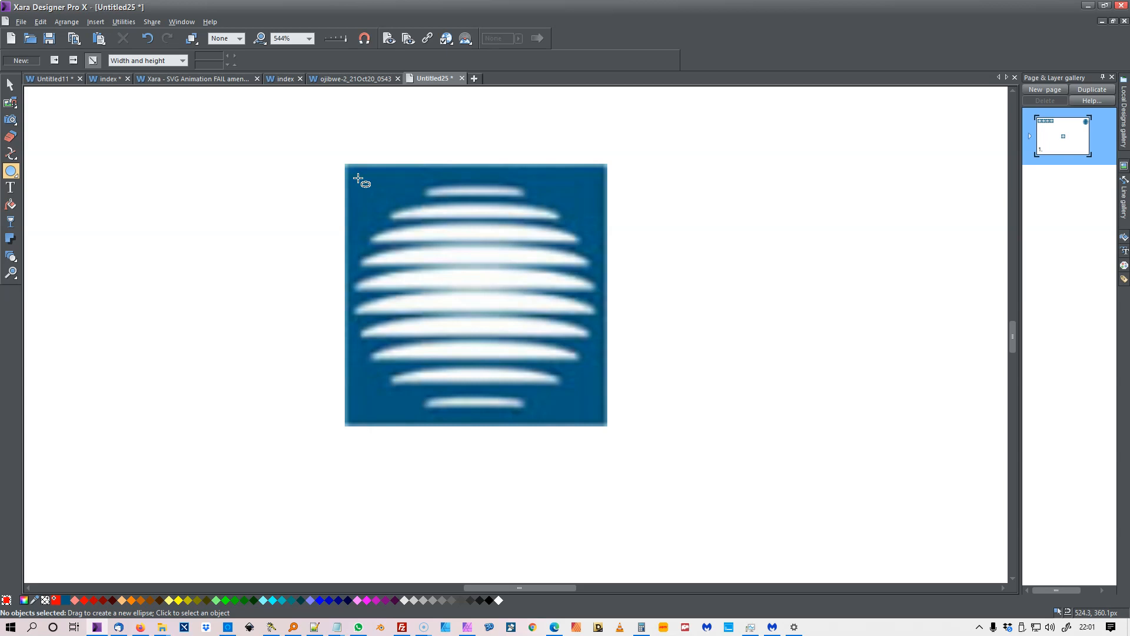
{"action": "left_click_drag", "start_coordinate": [359, 178], "coordinate": [585, 429]}
Give the circle a red 0.25px outline and no fill colour.
{"action": "left_click", "coordinate": [56, 600], "text": "shift"}
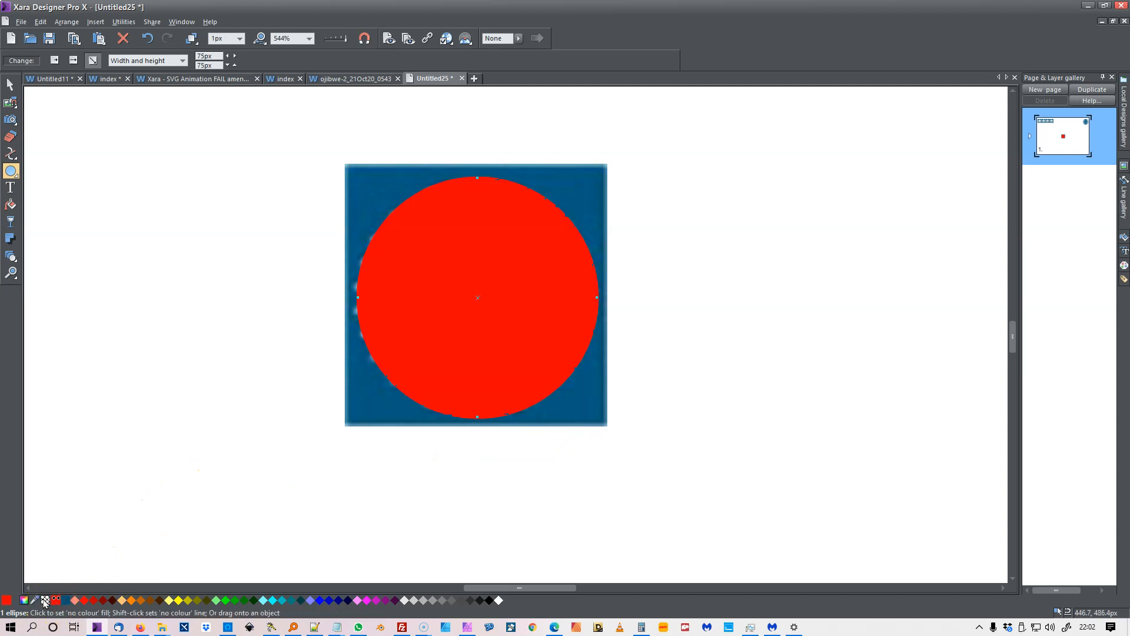
{"action": "left_click", "coordinate": [45, 600]}
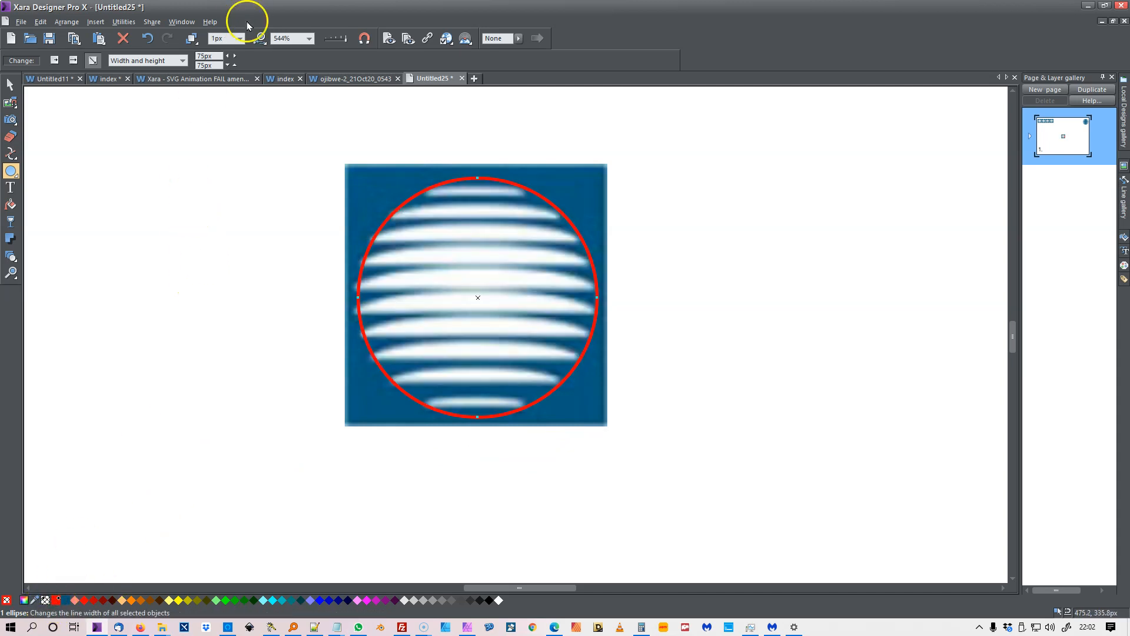
{"action": "left_click", "coordinate": [240, 39]}
{"action": "left_click", "coordinate": [241, 39]}
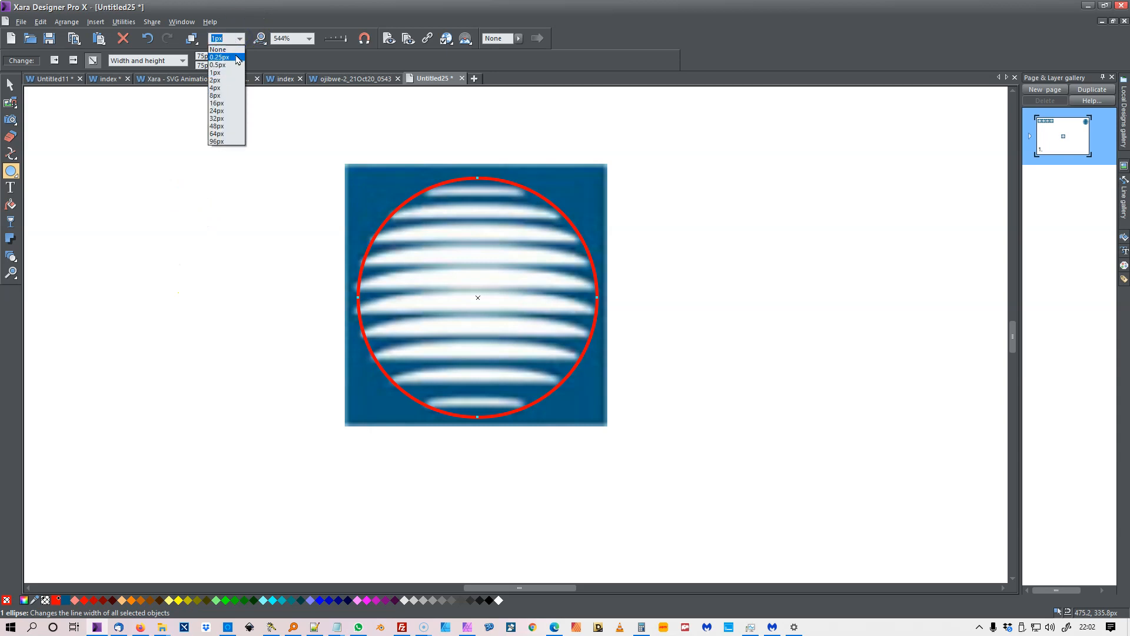
{"action": "left_click", "coordinate": [235, 58]}
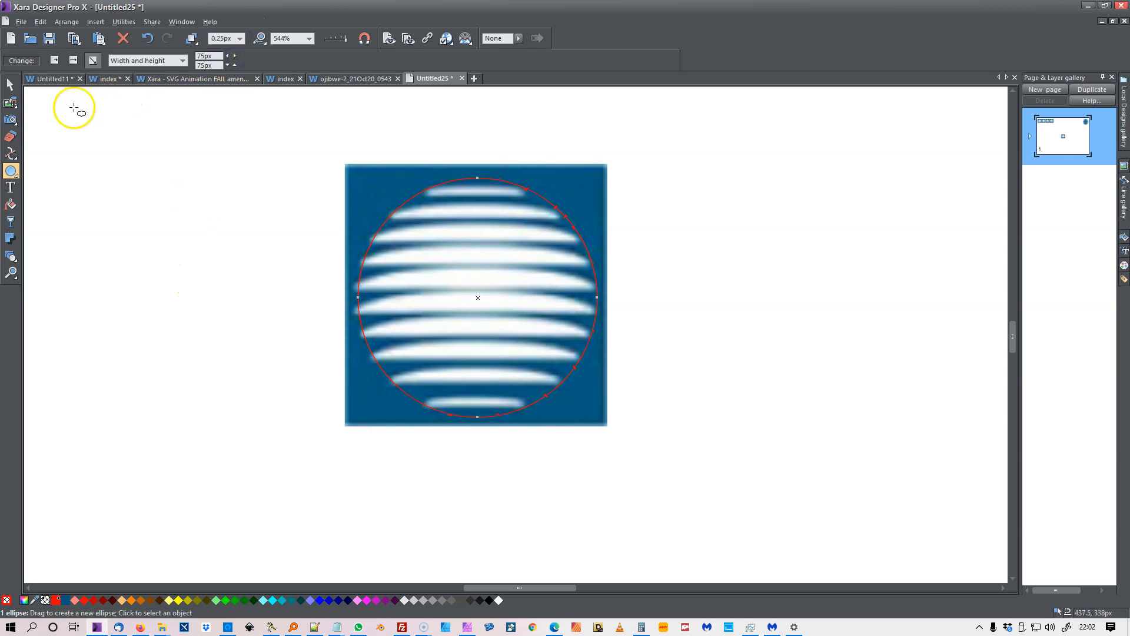
Nudge the red circle so that it lines up with the outer edge of the striped globe.
{"action": "left_click", "coordinate": [8, 87]}
{"action": "left_click", "coordinate": [538, 311]}
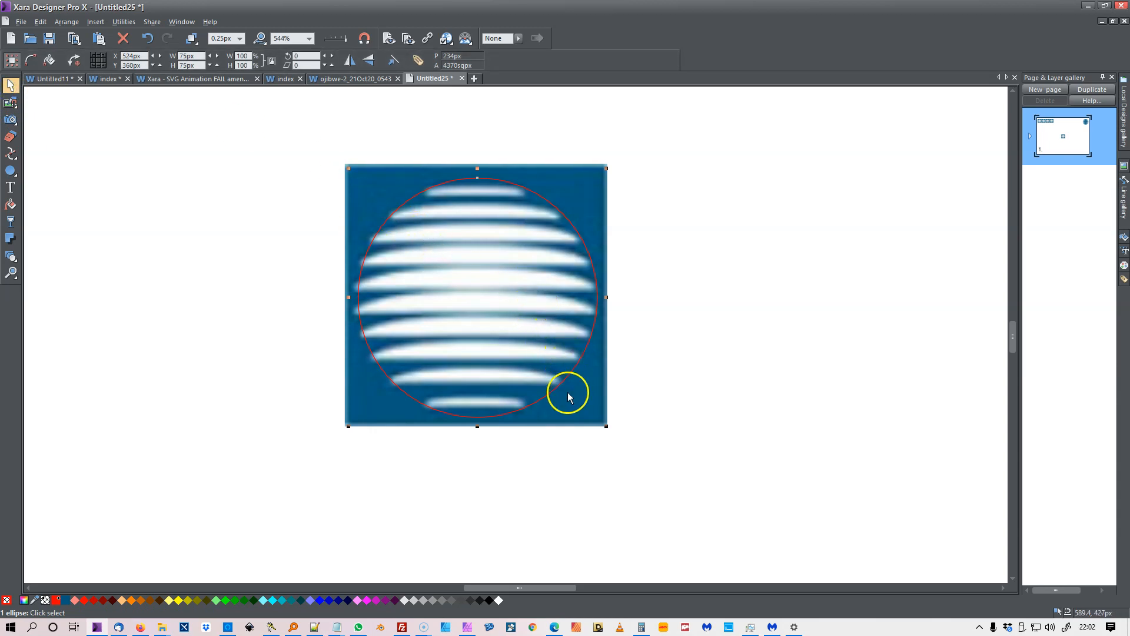
{"action": "left_click_drag", "start_coordinate": [564, 396], "coordinate": [553, 392]}
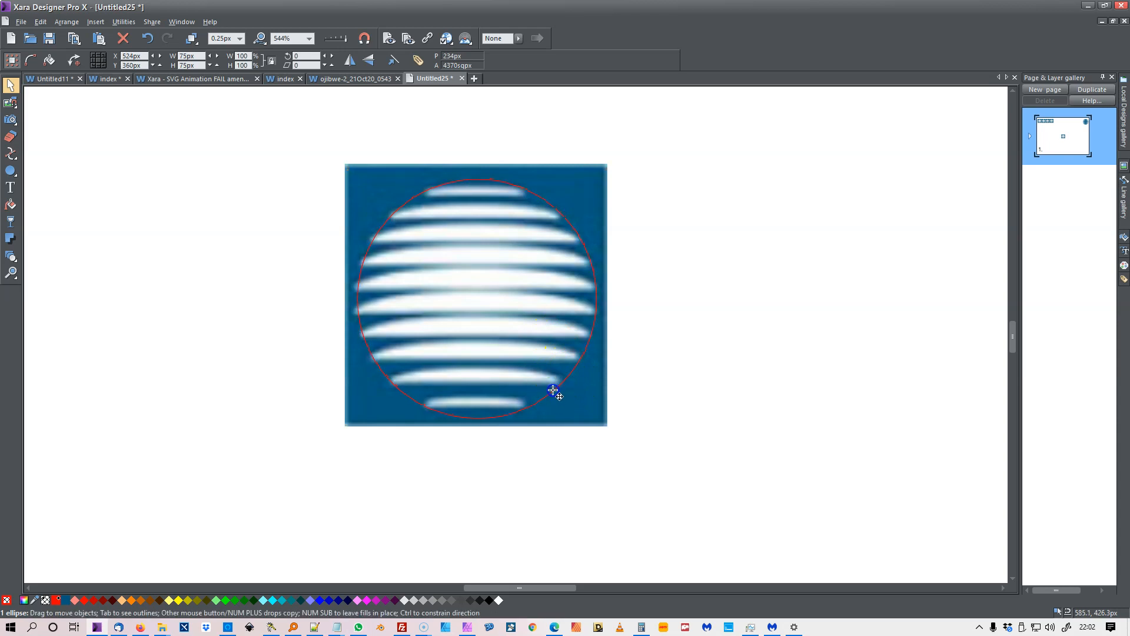
{"action": "left_click_drag", "start_coordinate": [553, 389], "coordinate": [553, 391]}
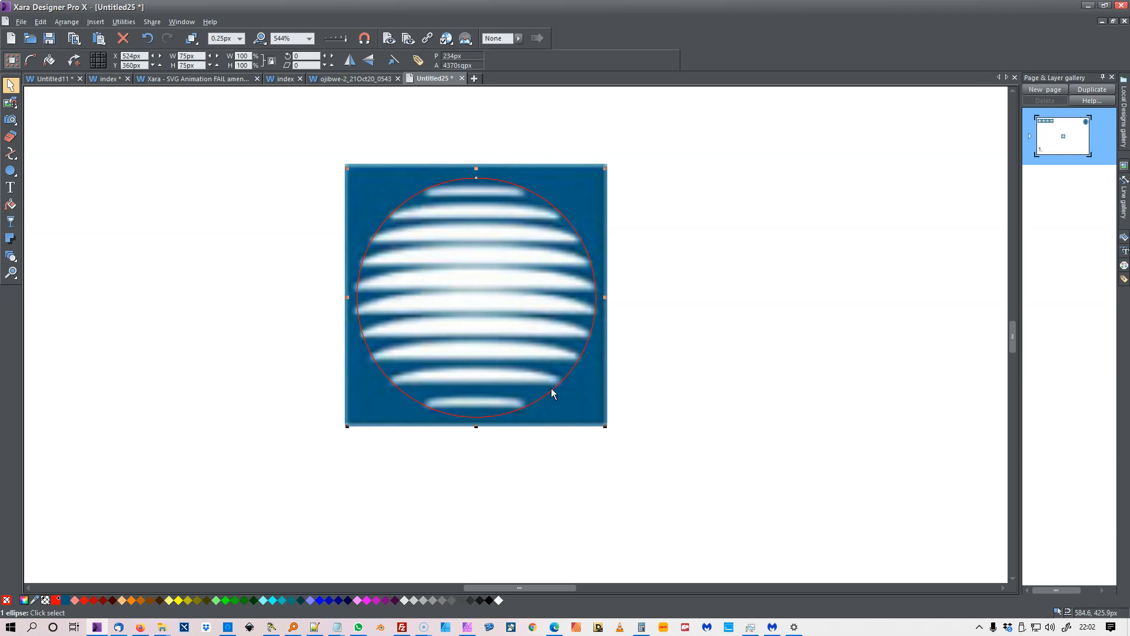
Draw a horizontal straight line about 74 px long along the base of the sixth stripe from the top, with a 0.25px line width.
{"action": "left_click", "coordinate": [13, 156]}
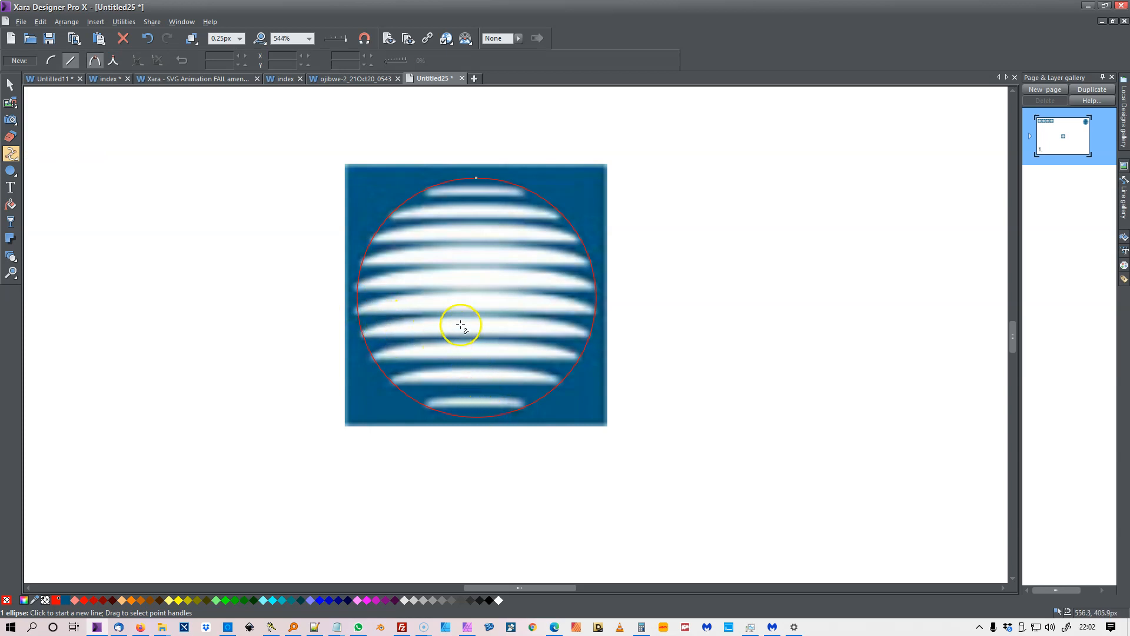
{"action": "left_click", "coordinate": [360, 312]}
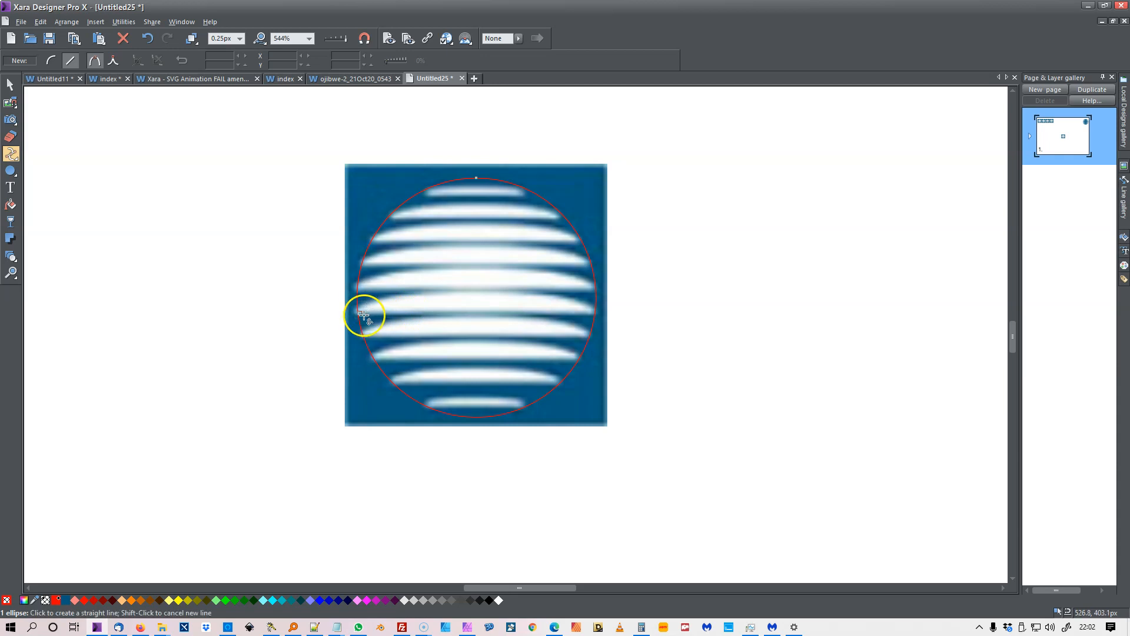
{"action": "left_click", "coordinate": [151, 40]}
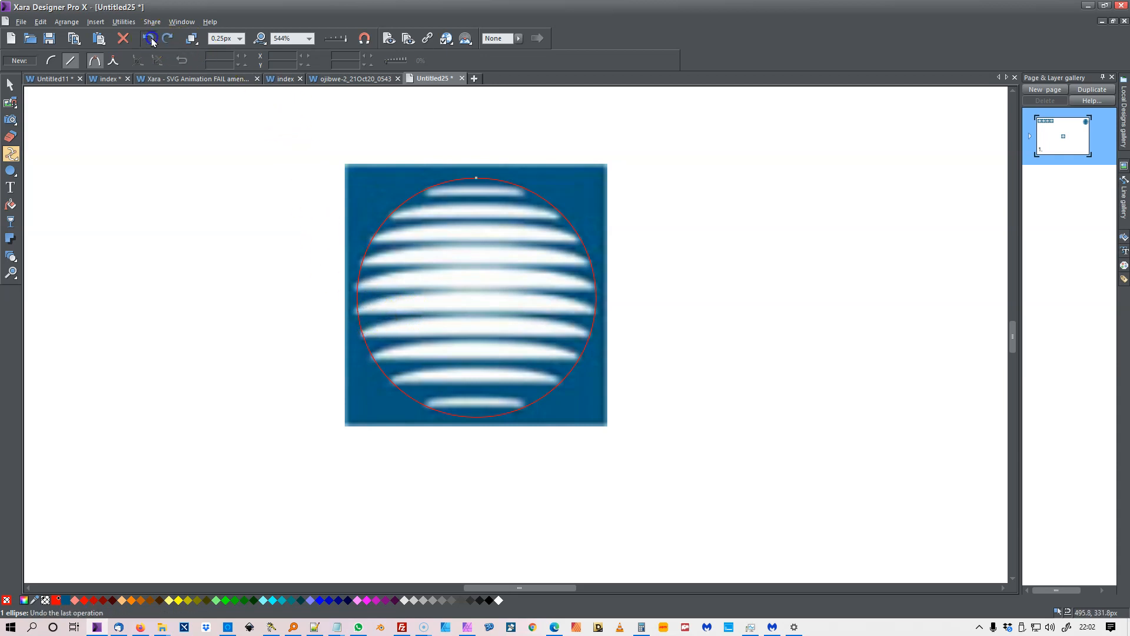
{"action": "left_click", "coordinate": [359, 315]}
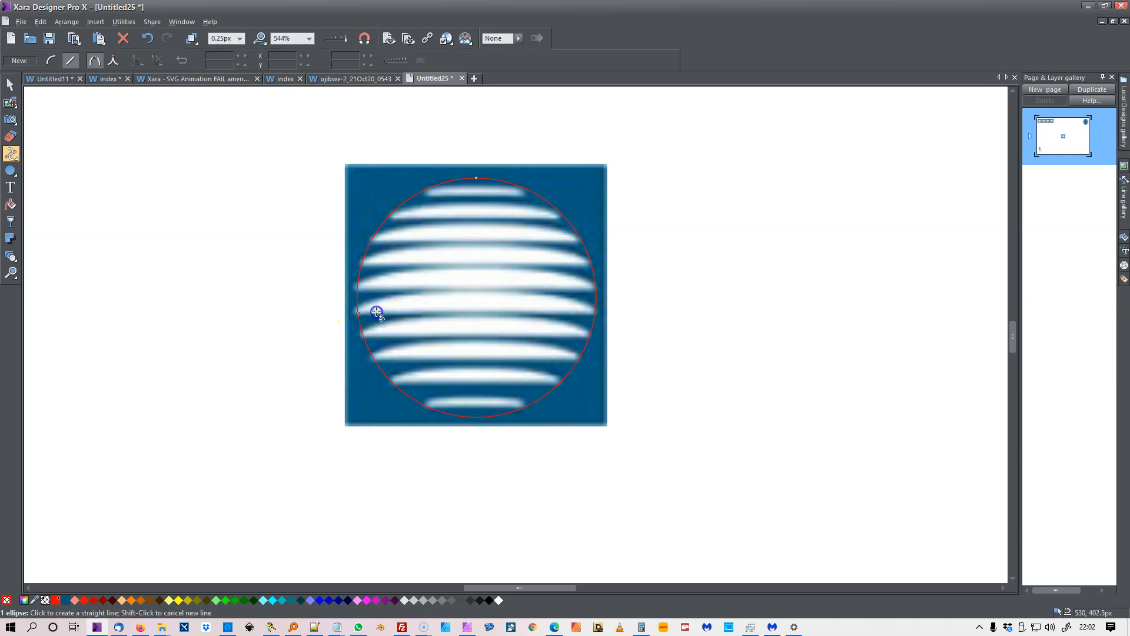
{"action": "left_click_drag", "start_coordinate": [376, 312], "coordinate": [406, 308]}
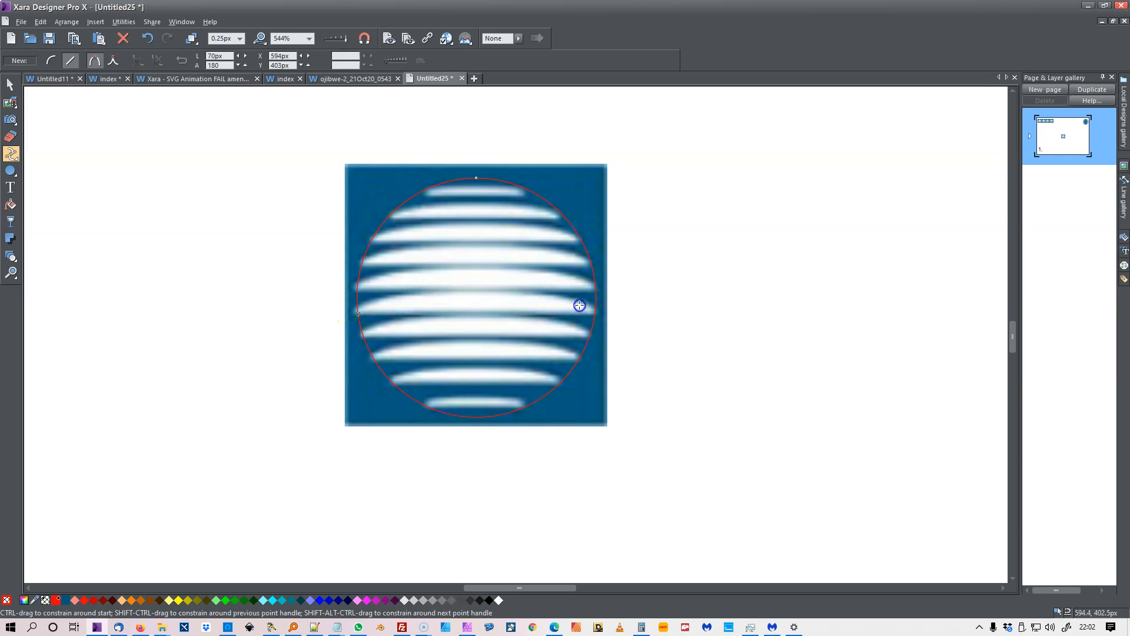
{"action": "left_click_drag", "start_coordinate": [594, 306], "coordinate": [593, 306]}
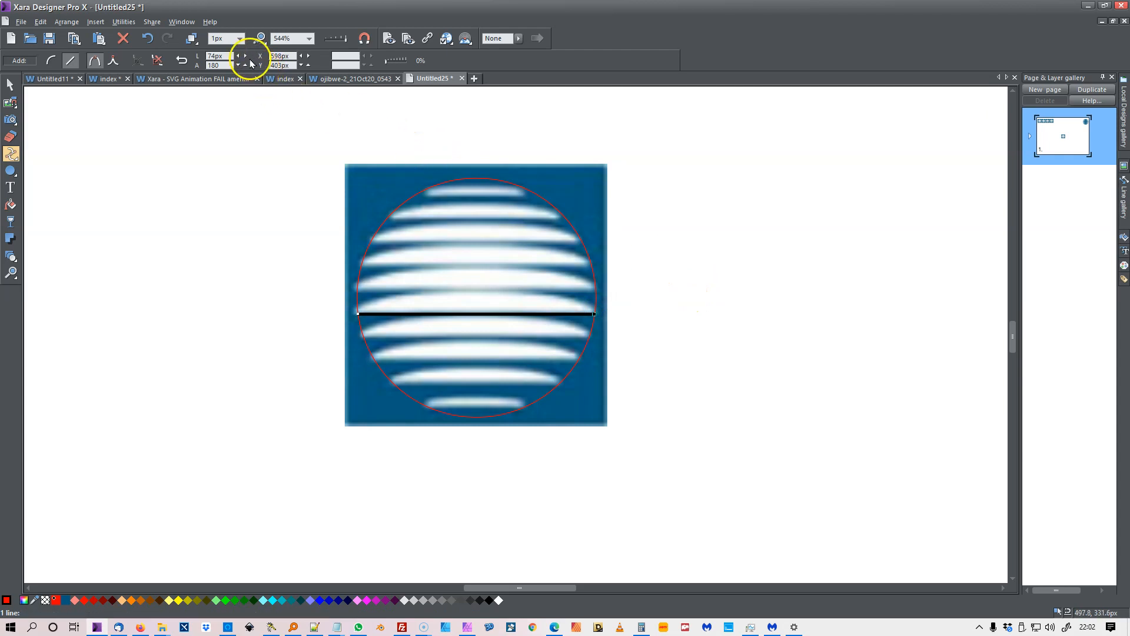
{"action": "left_click", "coordinate": [240, 39]}
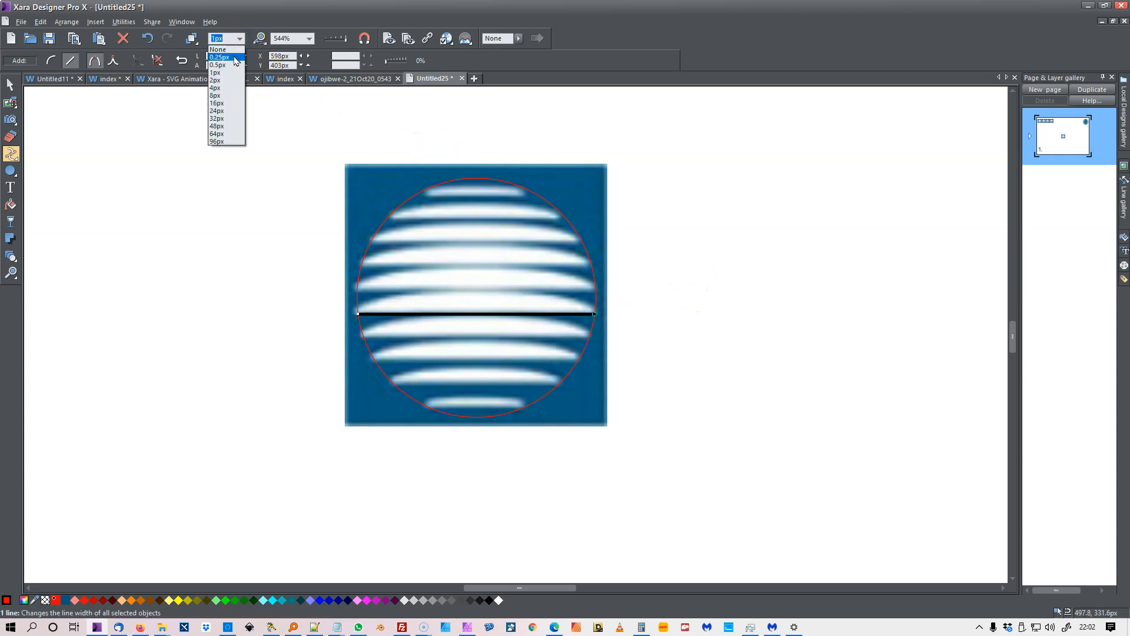
{"action": "left_click", "coordinate": [227, 49]}
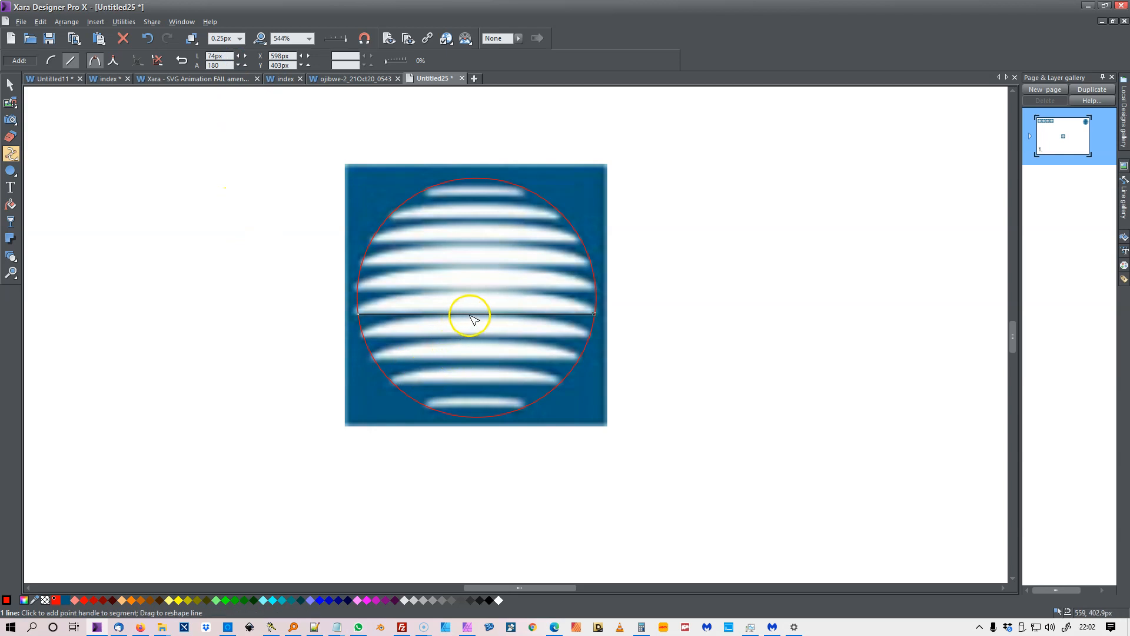
Bend the line upward into an arch along the stripe's upper edge and adjust both curve handles to make it symmetrical.
{"action": "left_click_drag", "start_coordinate": [470, 315], "coordinate": [471, 299]}
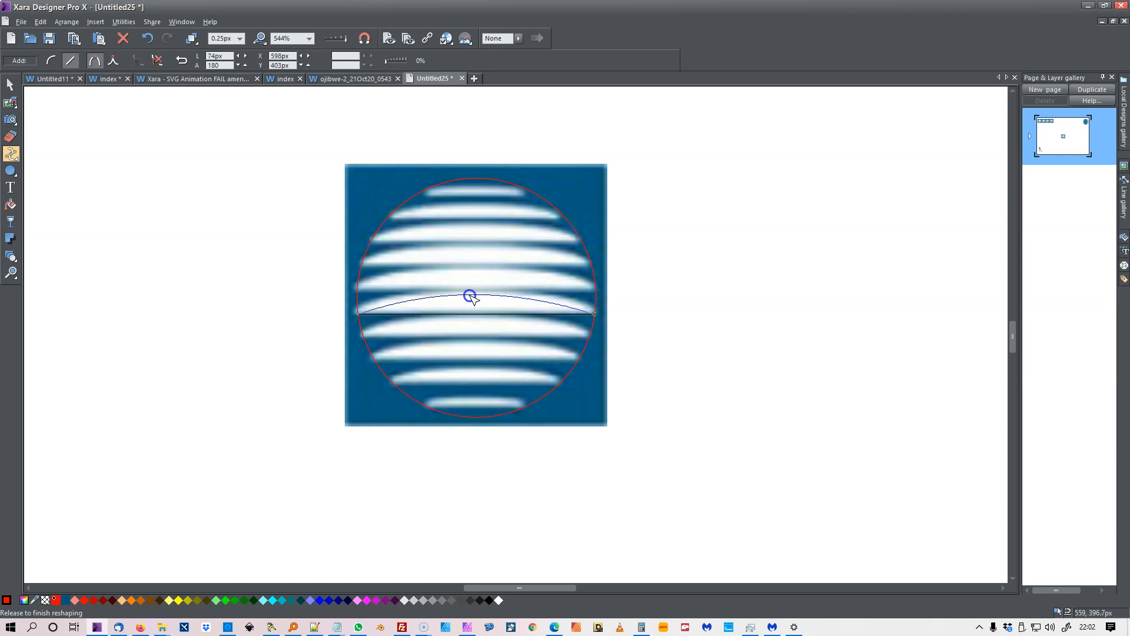
{"action": "left_click_drag", "start_coordinate": [469, 296], "coordinate": [469, 293]}
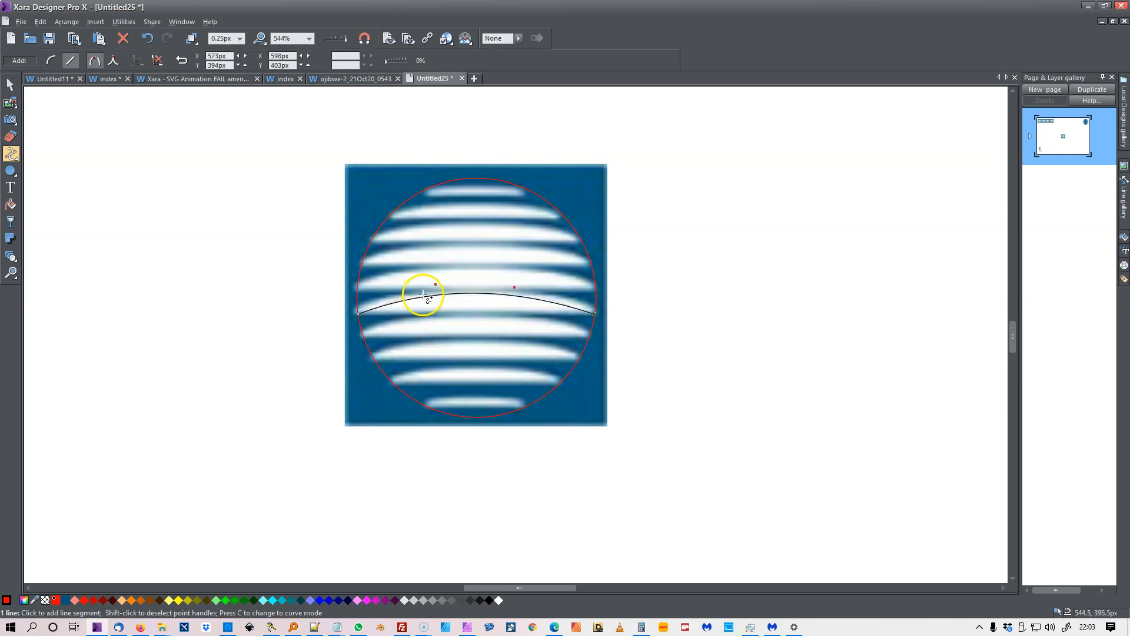
{"action": "left_click_drag", "start_coordinate": [434, 285], "coordinate": [419, 284]}
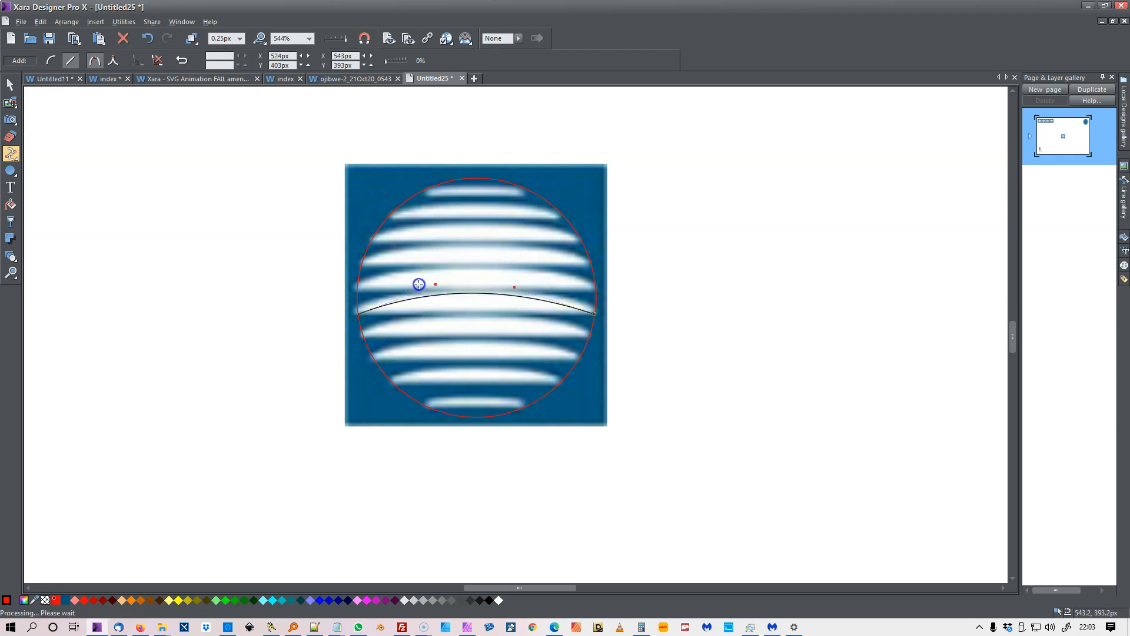
{"action": "left_click_drag", "start_coordinate": [514, 287], "coordinate": [519, 286]}
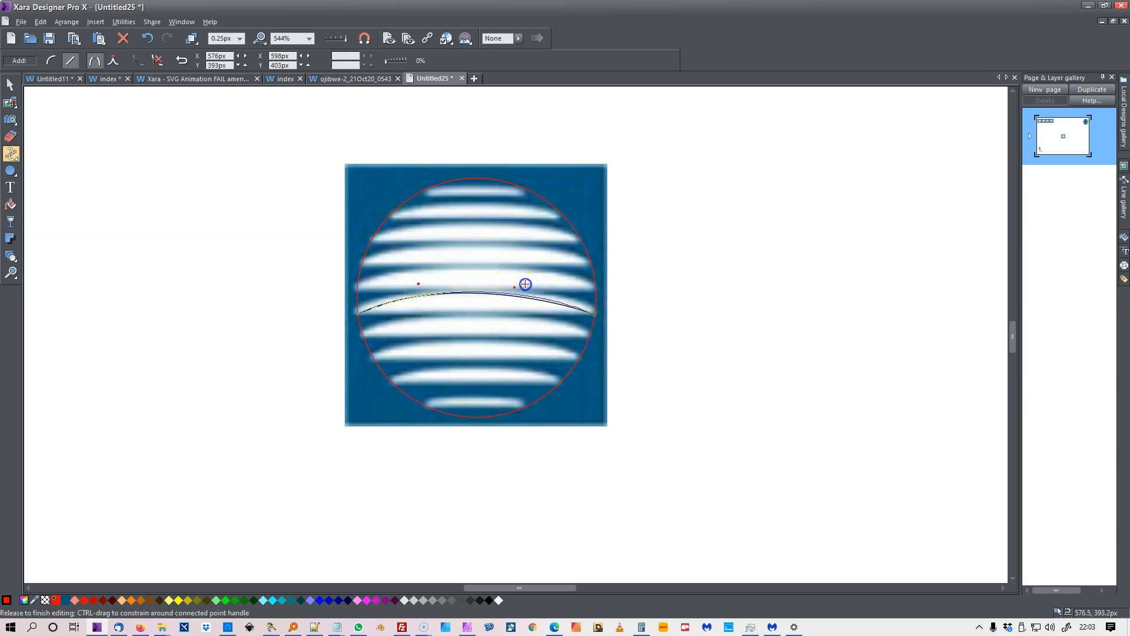
{"action": "left_click_drag", "start_coordinate": [526, 285], "coordinate": [525, 284]}
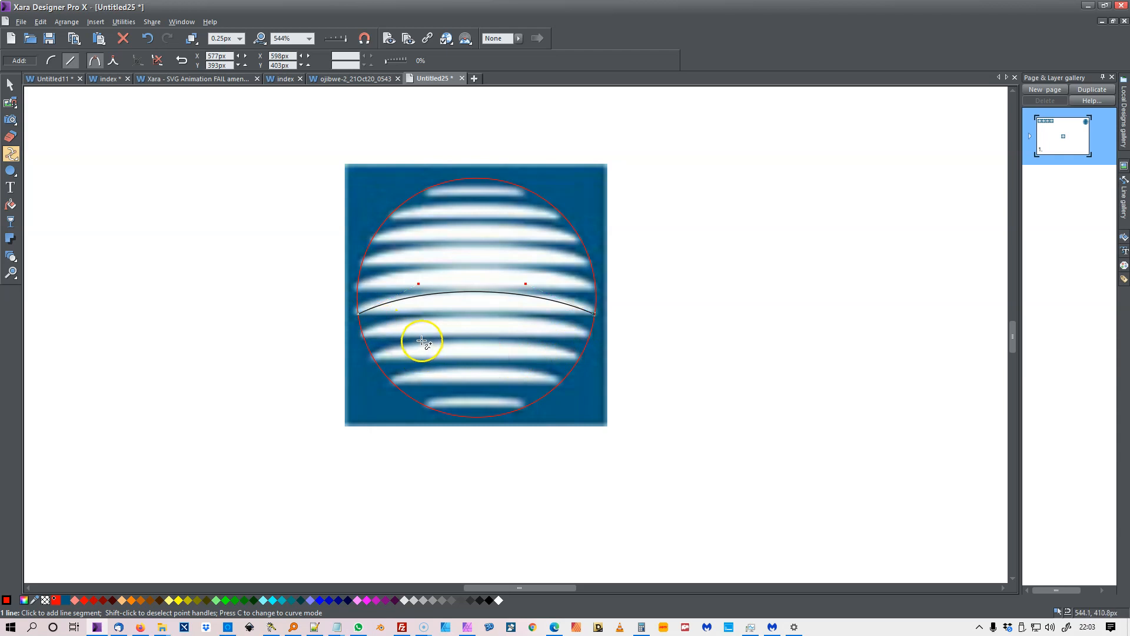
Close the arch with a straight base line and remove the shape's fill colour.
{"action": "key", "text": "Return"}
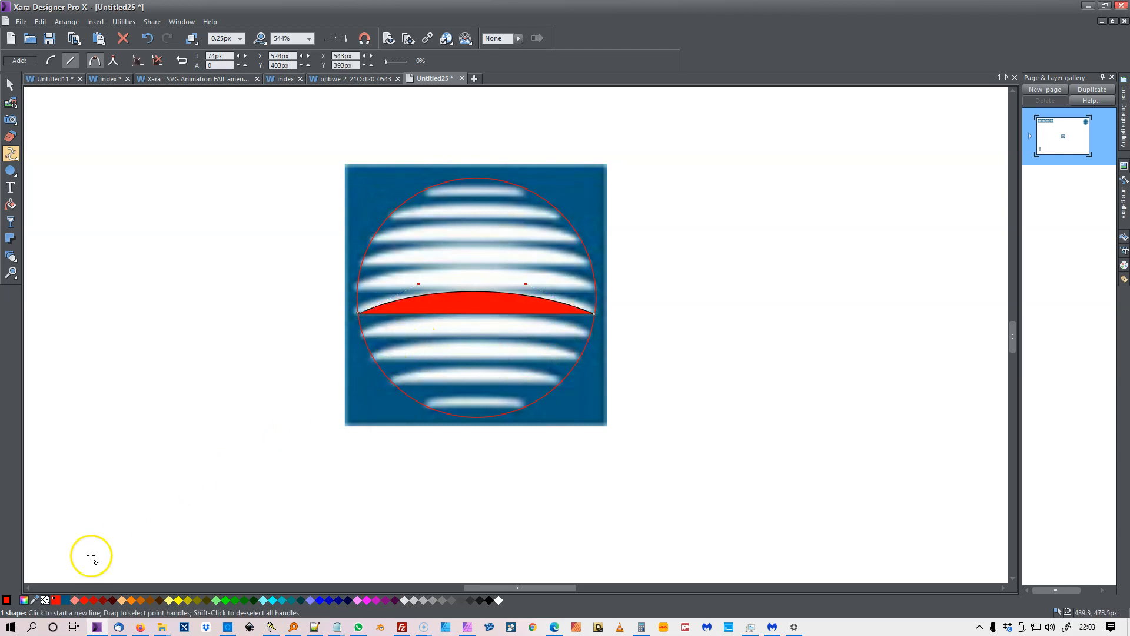
{"action": "left_click", "coordinate": [46, 600]}
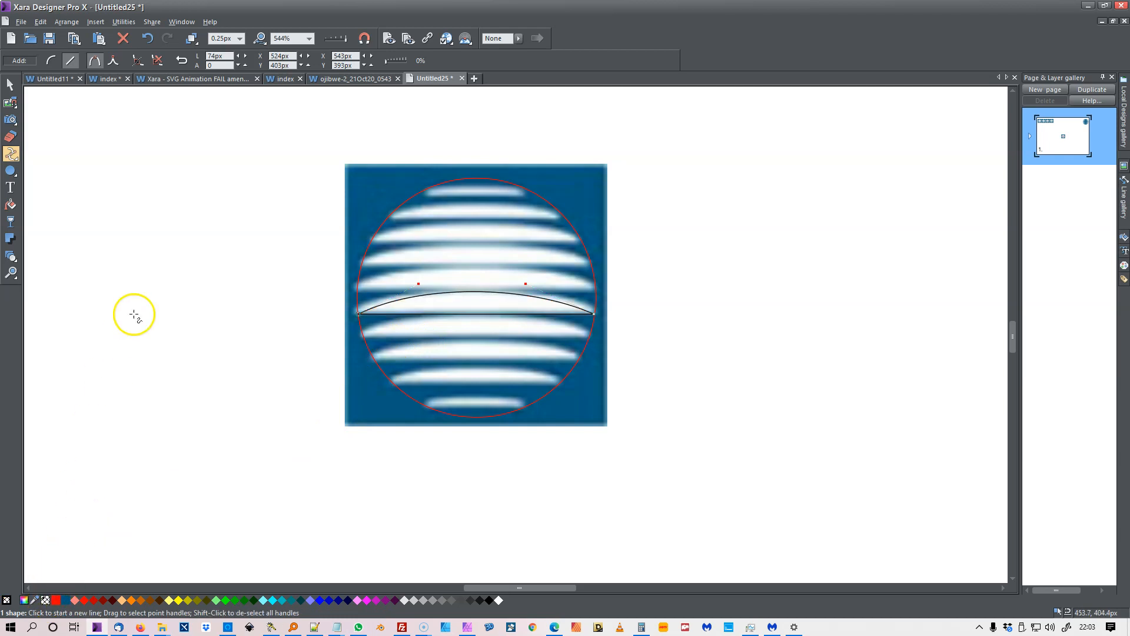
{"action": "left_click", "coordinate": [10, 87]}
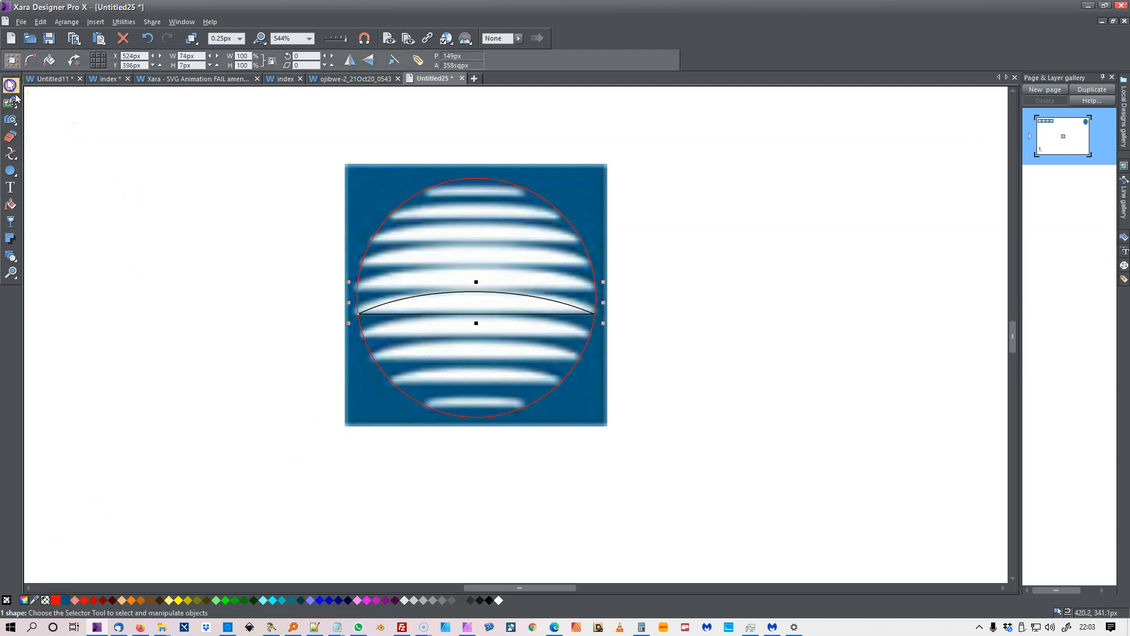
{"action": "left_click", "coordinate": [252, 355]}
Copy the arch shape onto the topmost stripe and scale the copy down to about 39 px wide within the circle.
{"action": "left_click", "coordinate": [463, 321]}
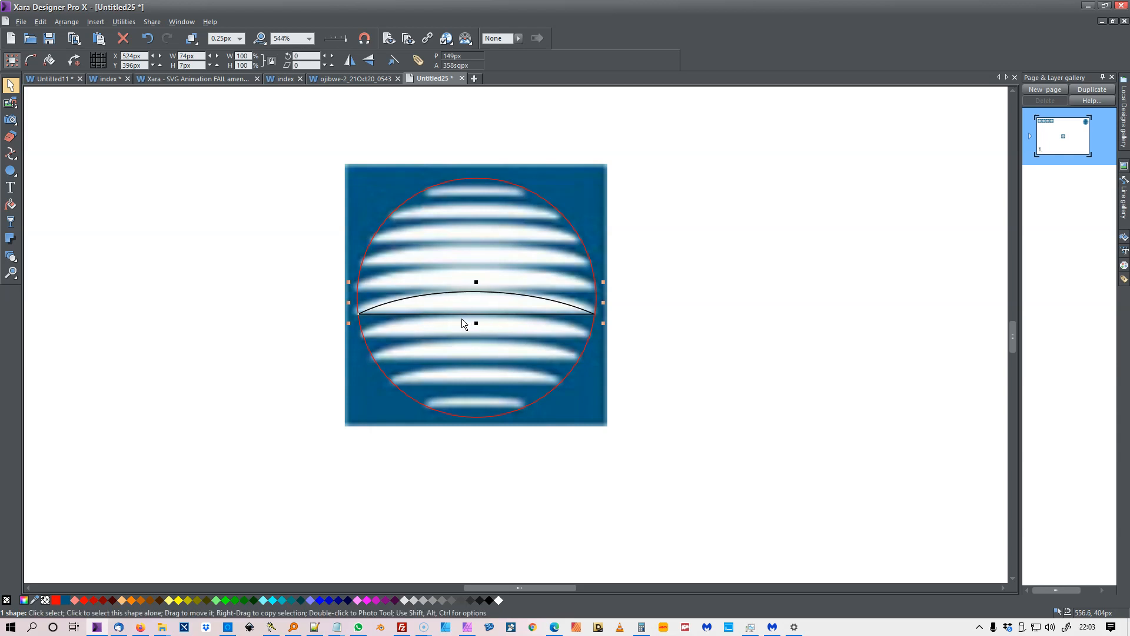
{"action": "left_click_drag", "start_coordinate": [466, 320], "coordinate": [512, 197]}
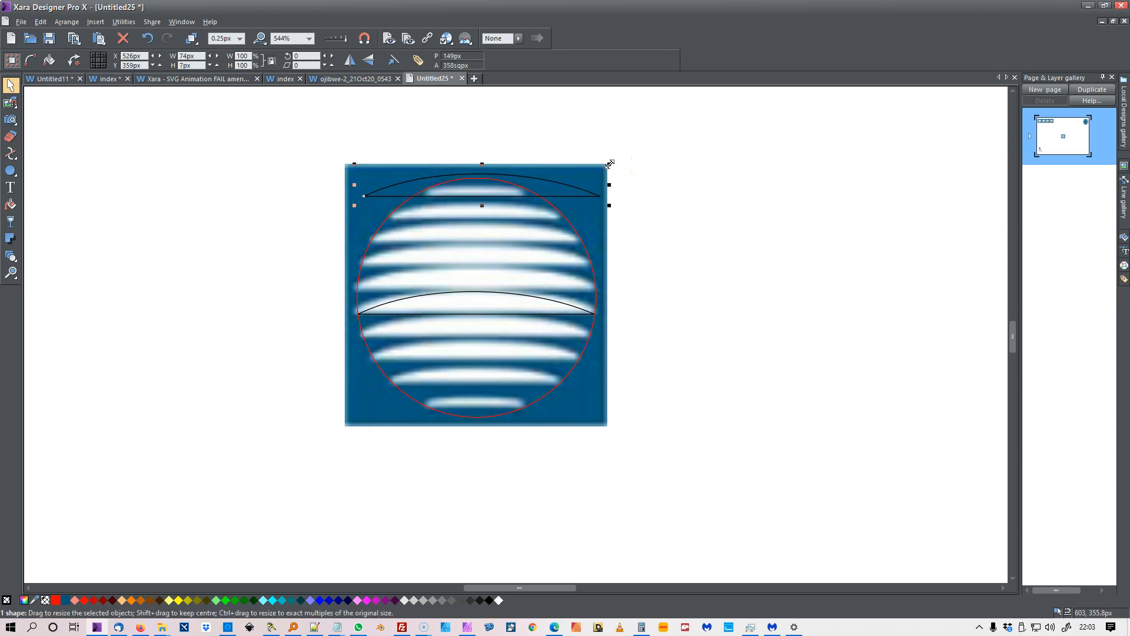
{"action": "left_click_drag", "start_coordinate": [610, 164], "coordinate": [493, 196]}
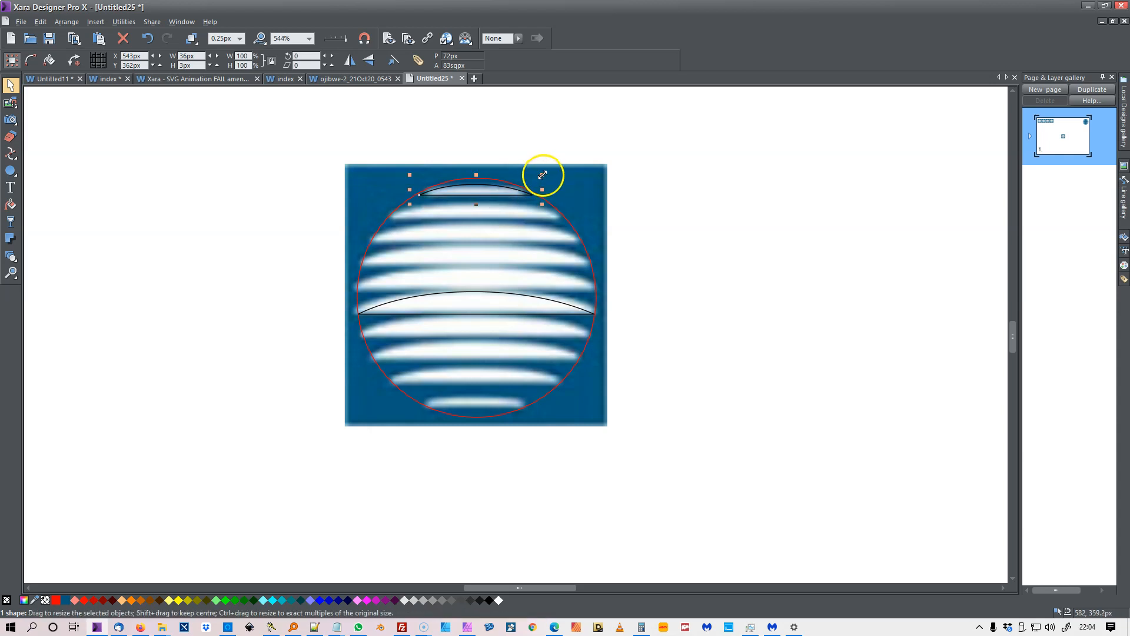
{"action": "left_click_drag", "start_coordinate": [543, 175], "coordinate": [541, 175]}
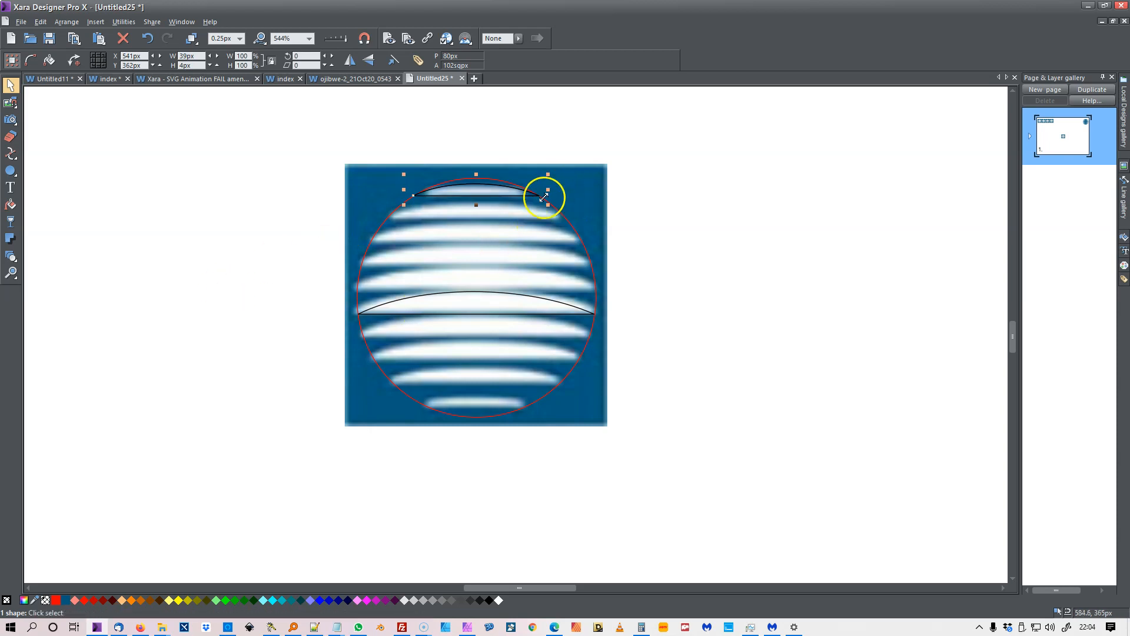
Copy the small top arch onto the bottommost stripe and shrink the copy to fit inside the circle.
{"action": "left_click_drag", "start_coordinate": [487, 195], "coordinate": [475, 405]}
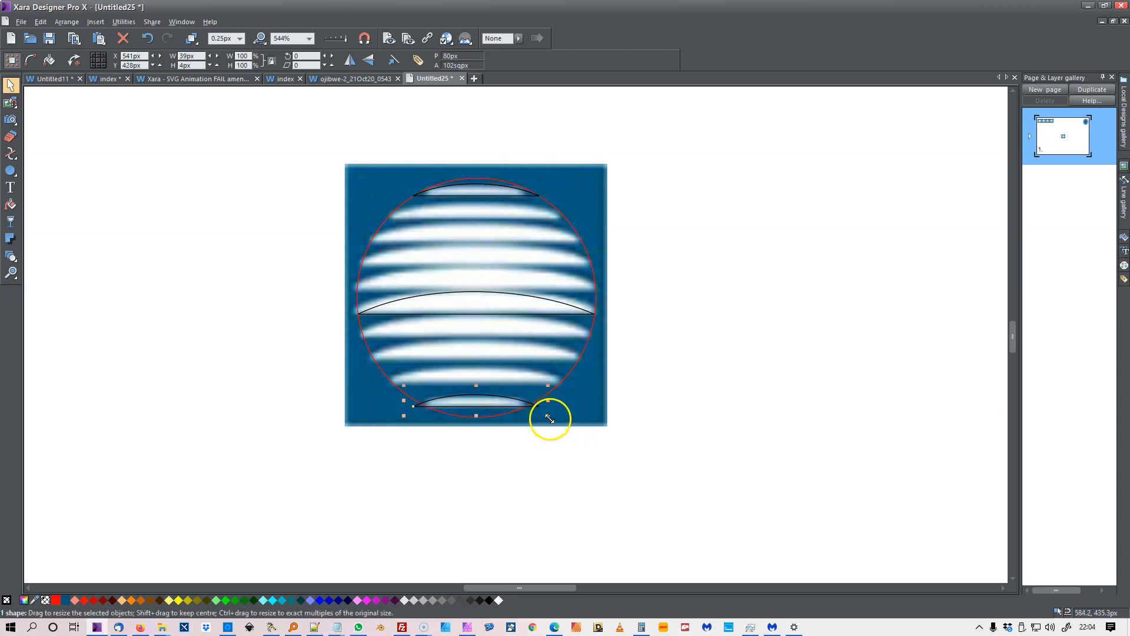
{"action": "left_click_drag", "start_coordinate": [549, 419], "coordinate": [537, 416]}
{"action": "left_click", "coordinate": [785, 365]}
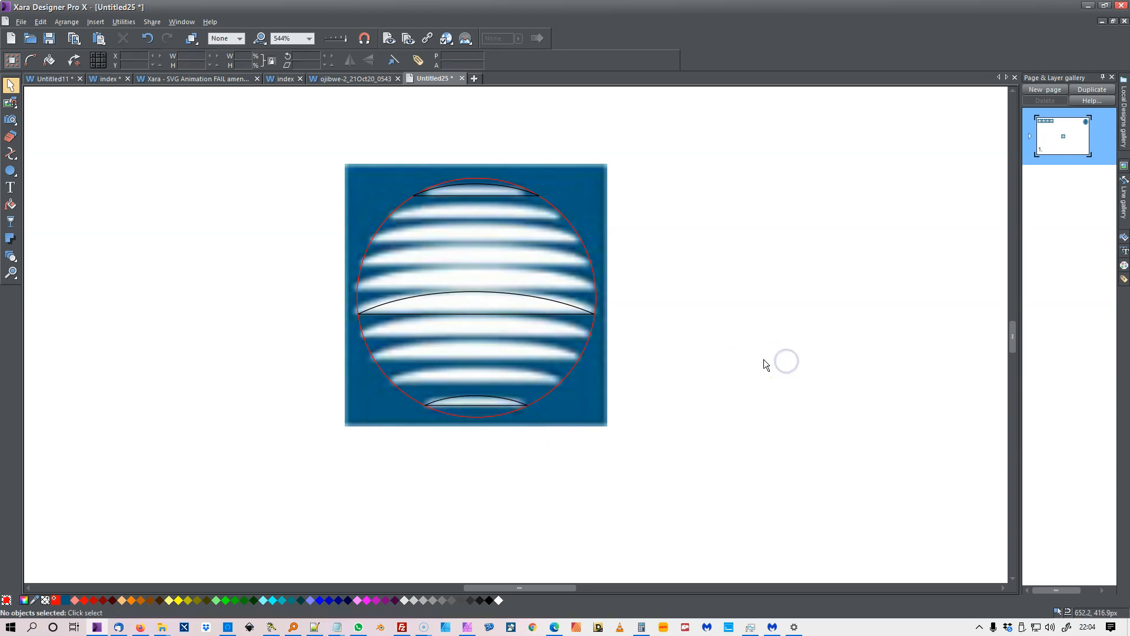
Blend the bottom arch into the middle arch with 4 steps and extend the blend from the middle arch to the top one.
{"action": "left_click", "coordinate": [11, 257]}
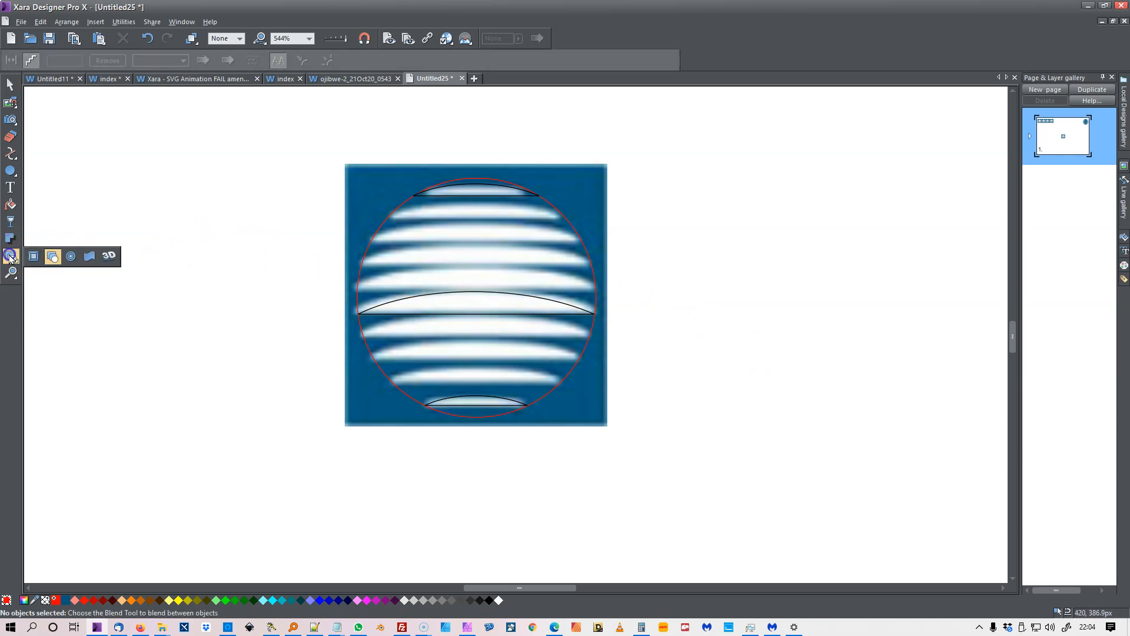
{"action": "left_click", "coordinate": [487, 405]}
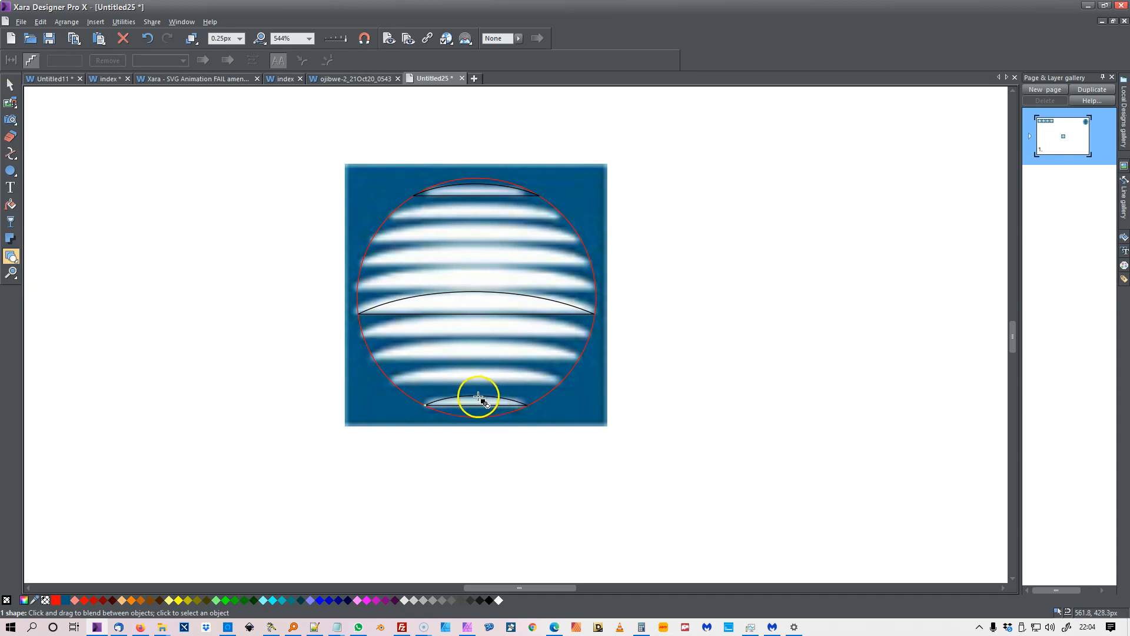
{"action": "left_click_drag", "start_coordinate": [478, 397], "coordinate": [478, 297]}
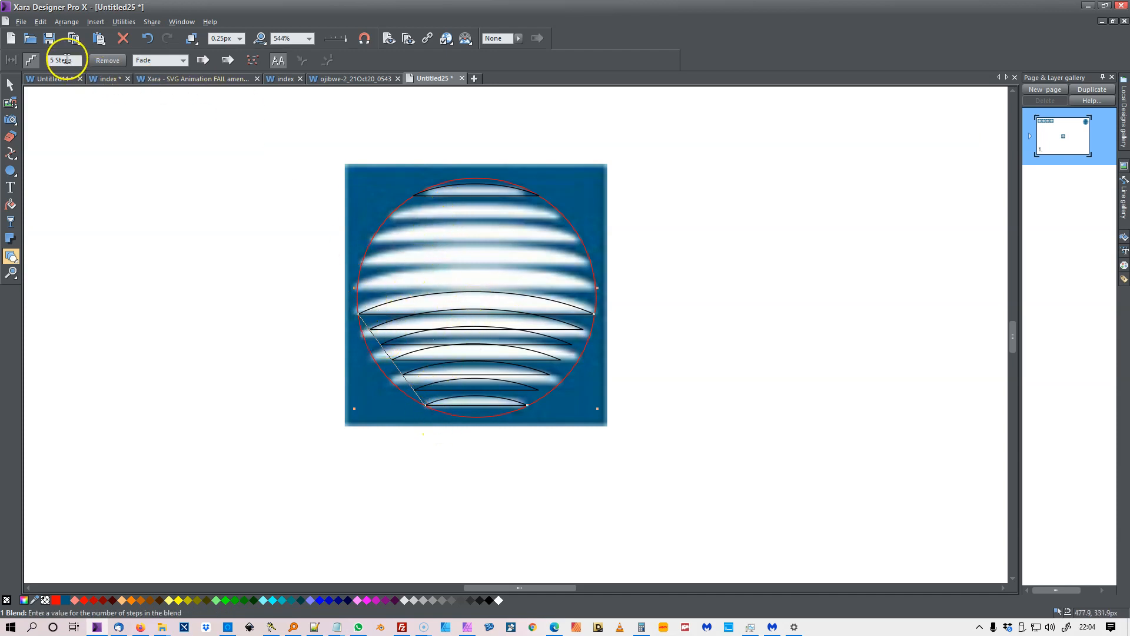
{"action": "double_click", "coordinate": [46, 60]}
{"action": "type", "text": "4"}
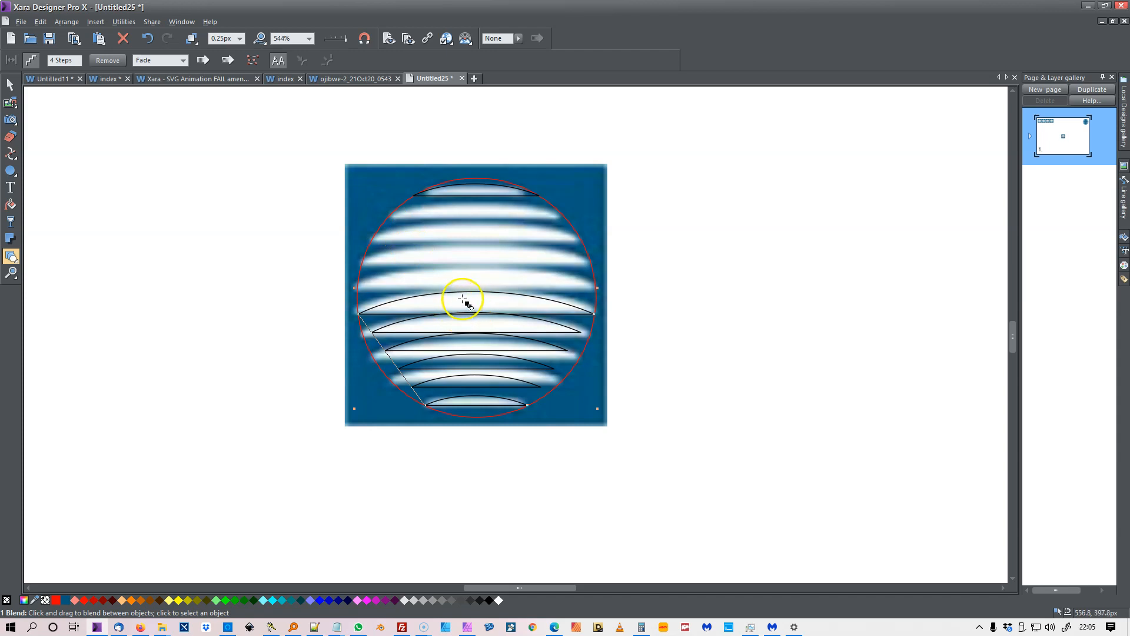
{"action": "left_click_drag", "start_coordinate": [475, 292], "coordinate": [473, 190]}
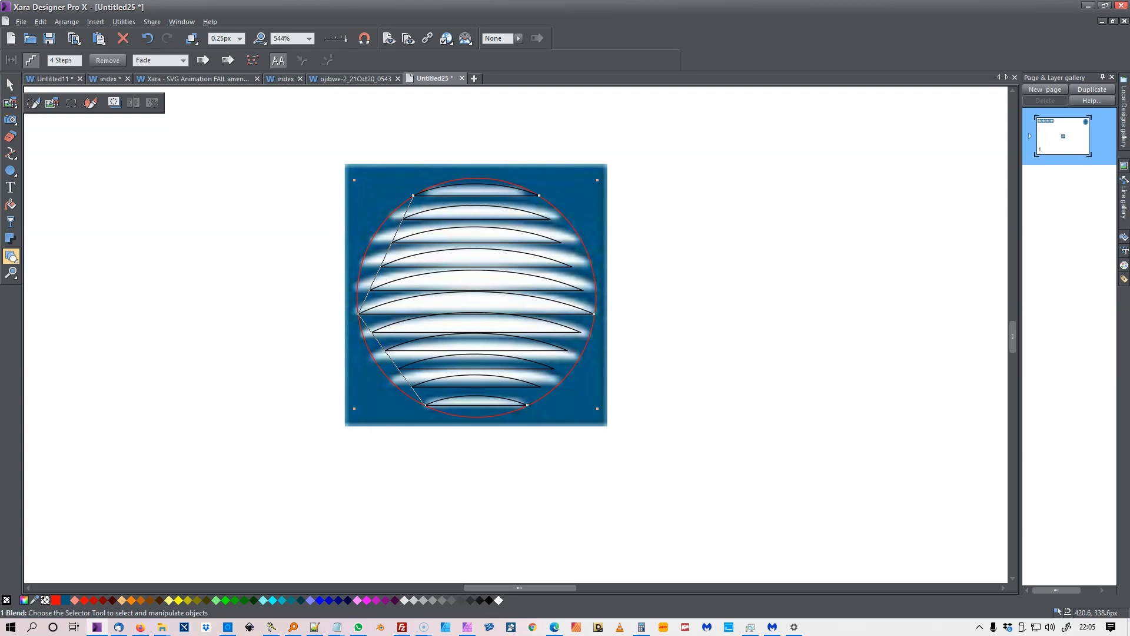
Convert the blend to editable shapes and ungroup it into separate arches.
{"action": "left_click", "coordinate": [12, 85]}
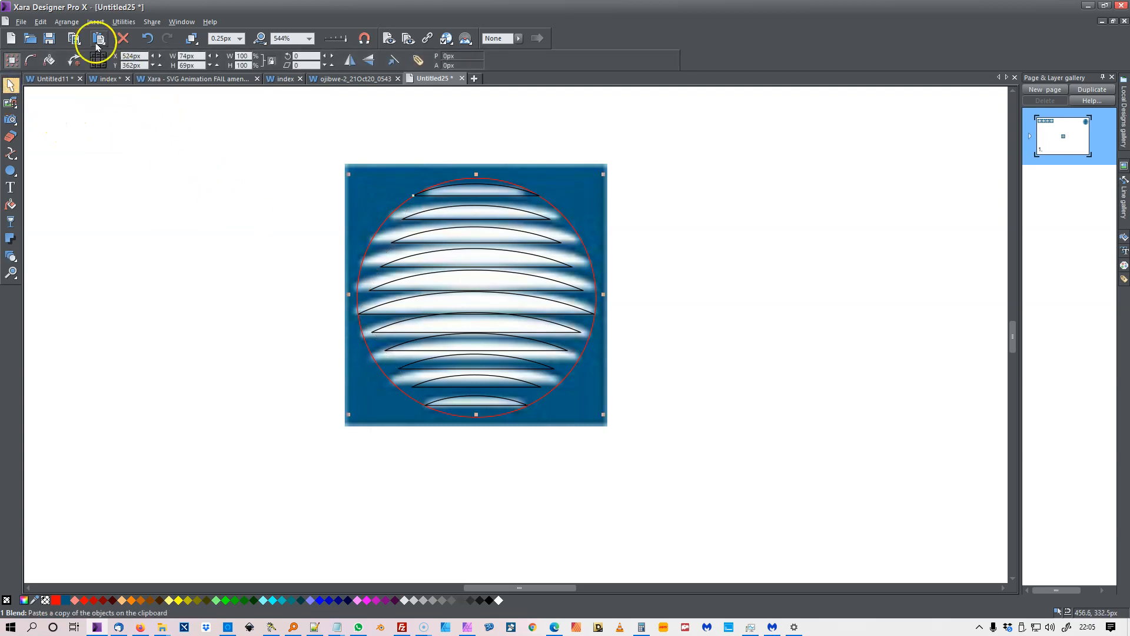
{"action": "left_click", "coordinate": [67, 22]}
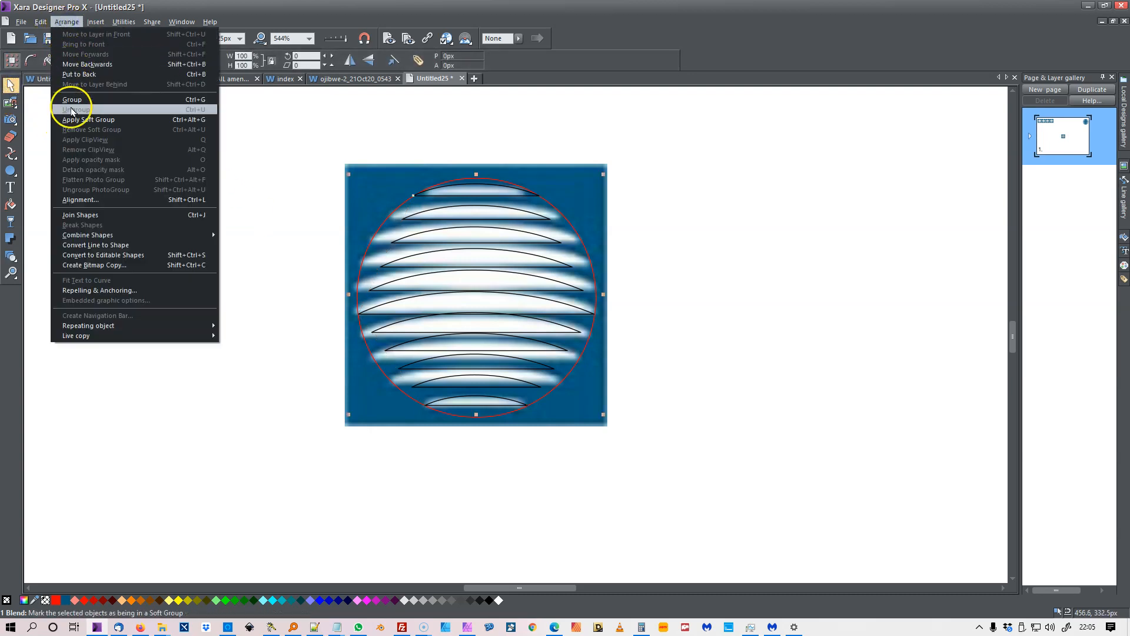
{"action": "left_click", "coordinate": [80, 254]}
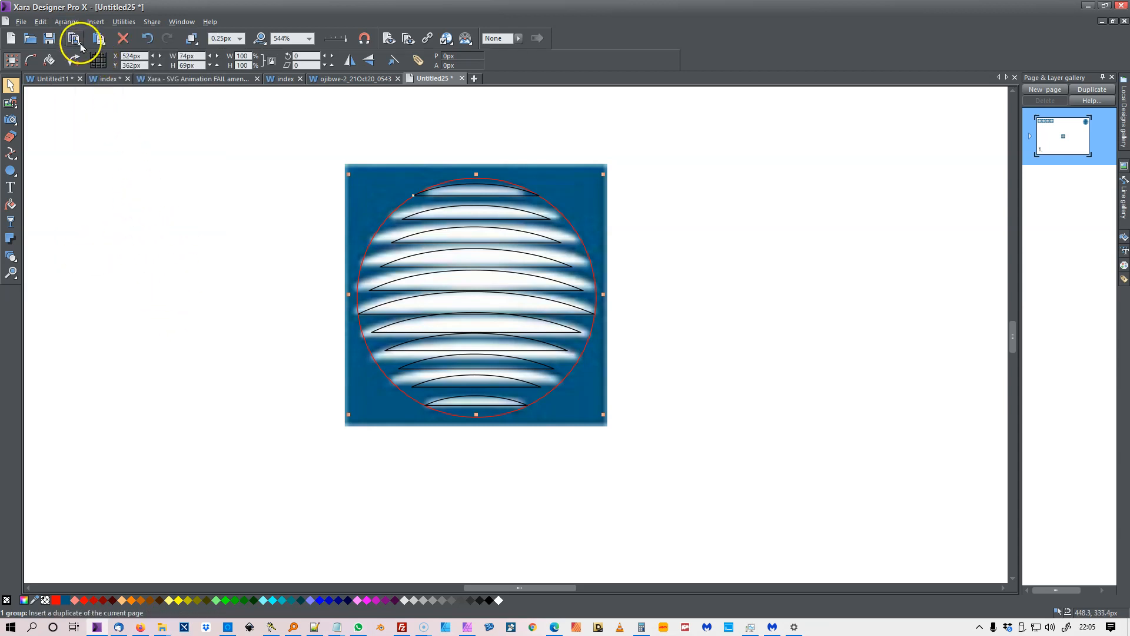
{"action": "left_click", "coordinate": [66, 22]}
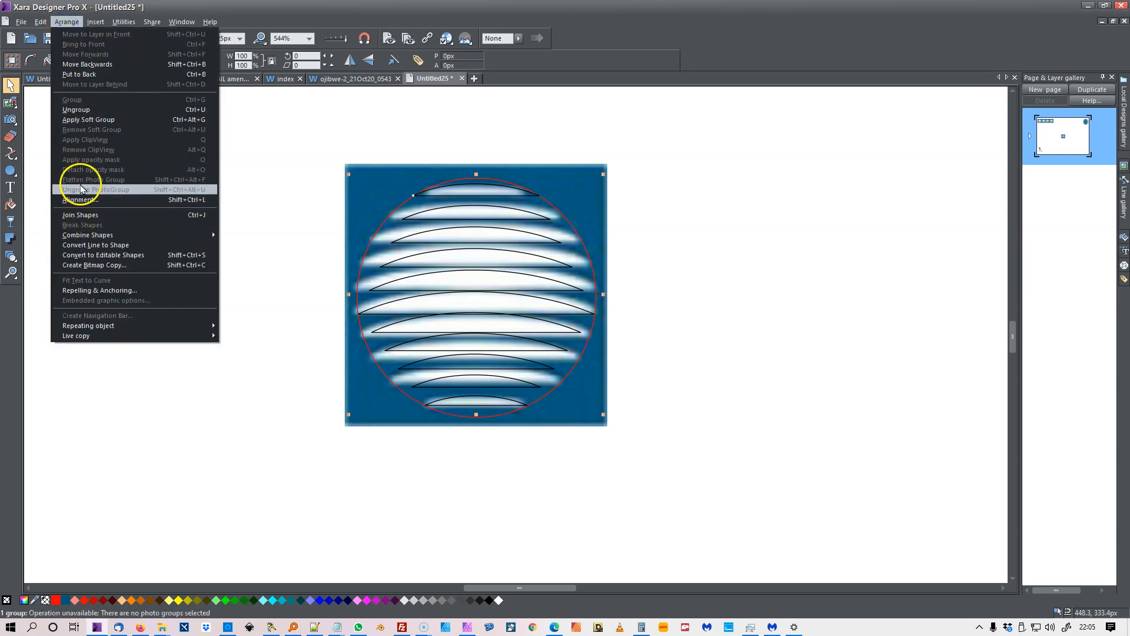
{"action": "left_click", "coordinate": [78, 110]}
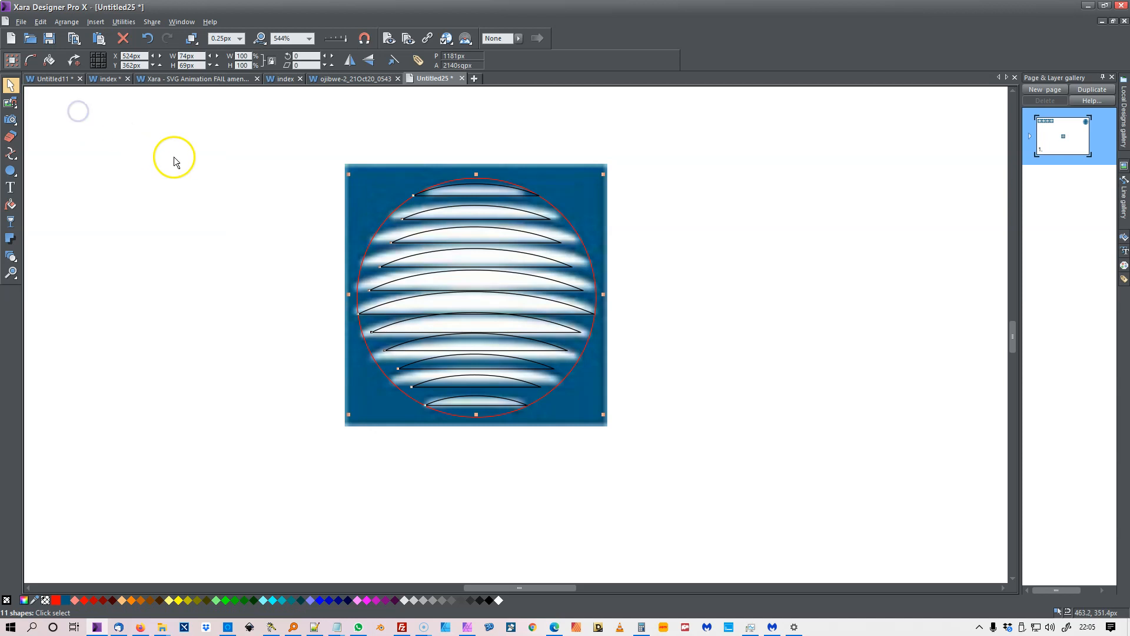
{"action": "left_click", "coordinate": [246, 199]}
Enlarge the second and third arches from the top about their centres to about 58 px and 67 px wide.
{"action": "left_click", "coordinate": [469, 221]}
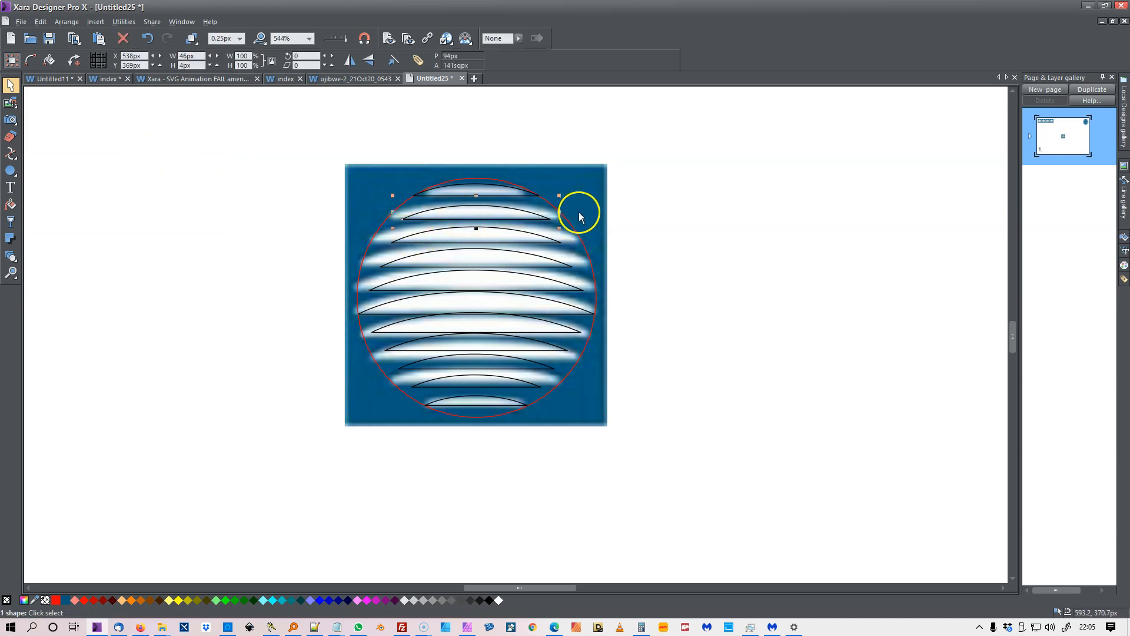
{"action": "left_click_drag", "start_coordinate": [557, 195], "coordinate": [560, 194]}
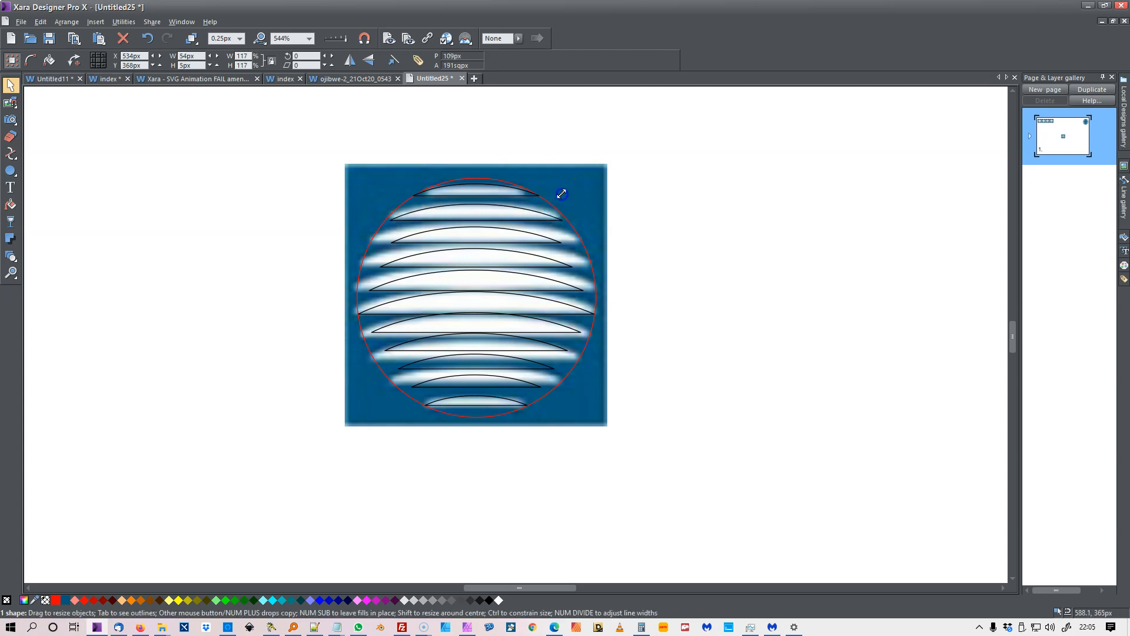
{"action": "left_click_drag", "start_coordinate": [566, 194], "coordinate": [565, 193]}
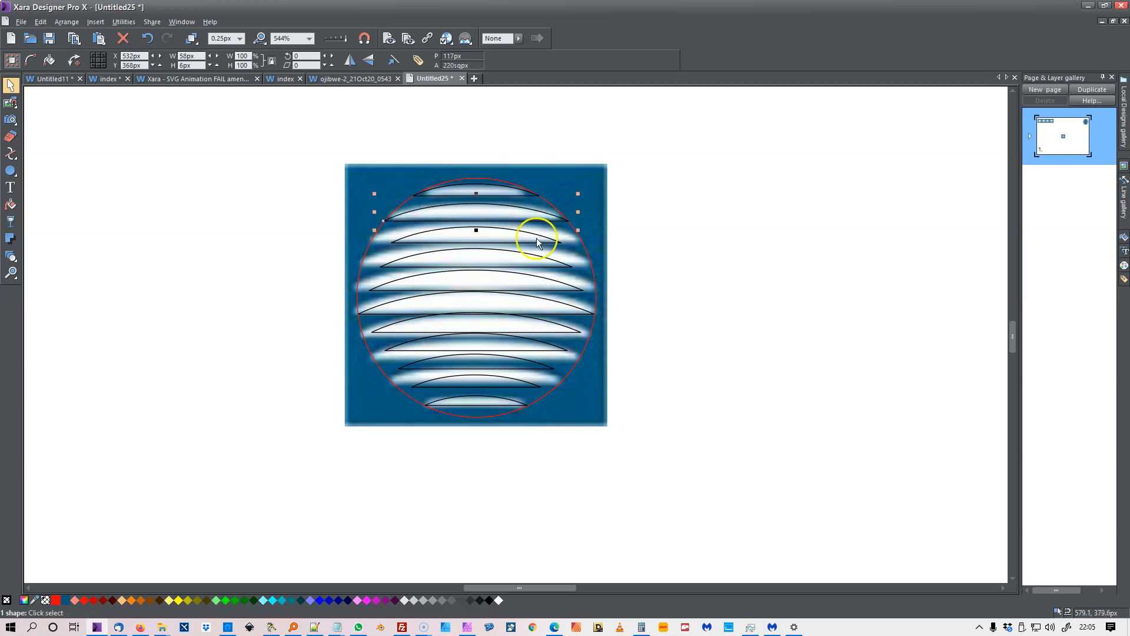
{"action": "left_click", "coordinate": [529, 231]}
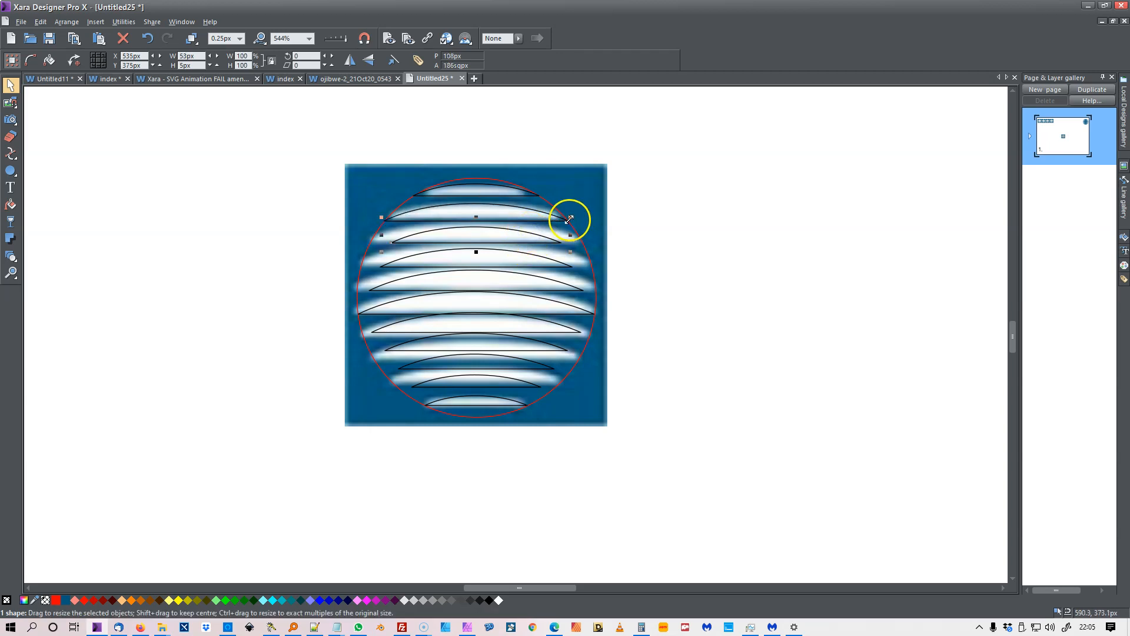
{"action": "left_click_drag", "start_coordinate": [570, 217], "coordinate": [592, 217]}
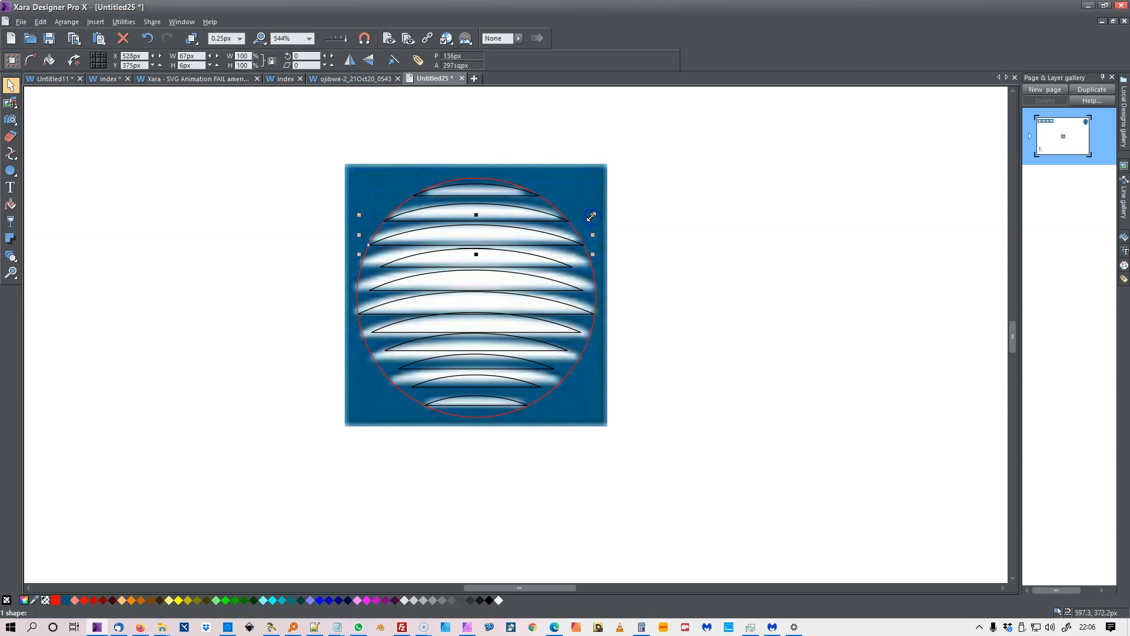
Enlarge the fourth and fifth arches from the top to about 72 px and 75 px wide, reaching the circle's edge.
{"action": "left_click", "coordinate": [545, 257]}
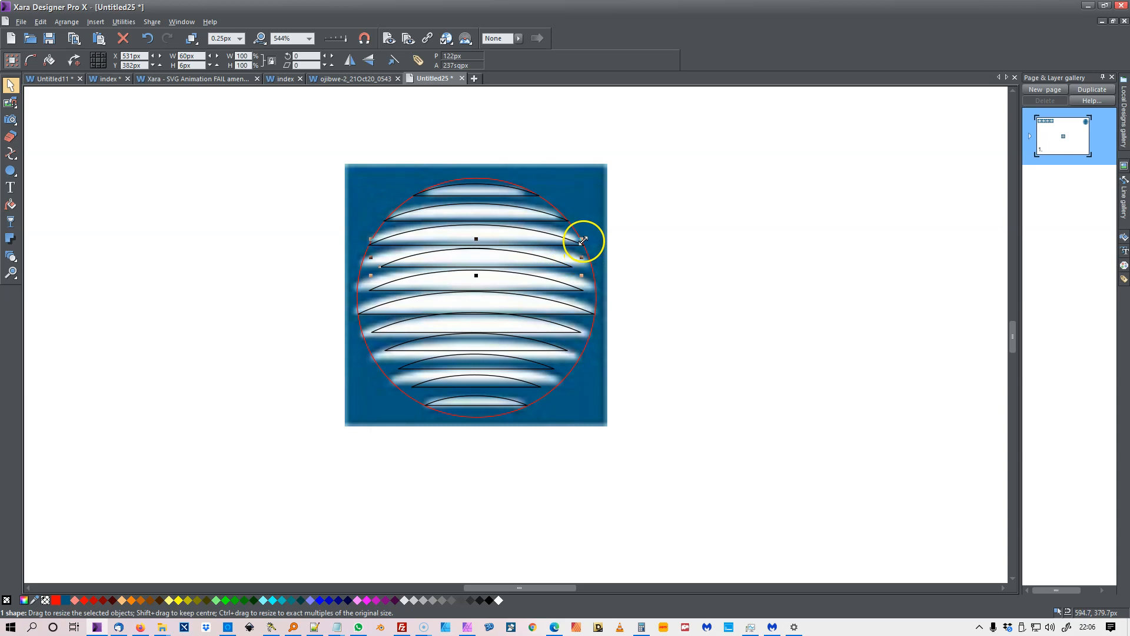
{"action": "left_click_drag", "start_coordinate": [581, 239], "coordinate": [584, 239]}
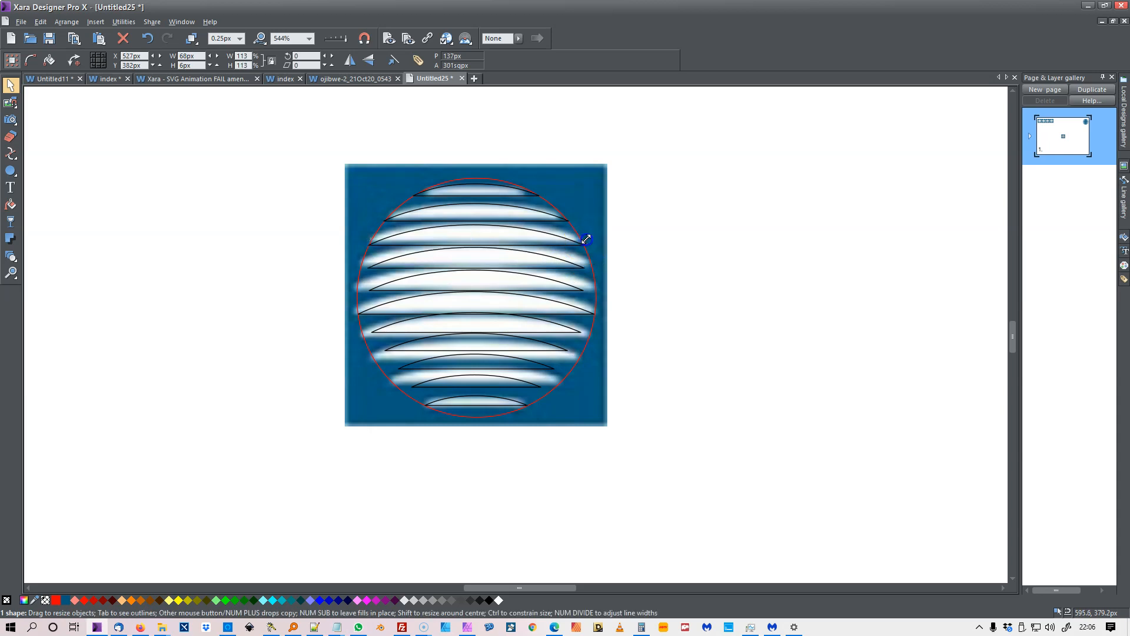
{"action": "left_click_drag", "start_coordinate": [594, 239], "coordinate": [591, 239]}
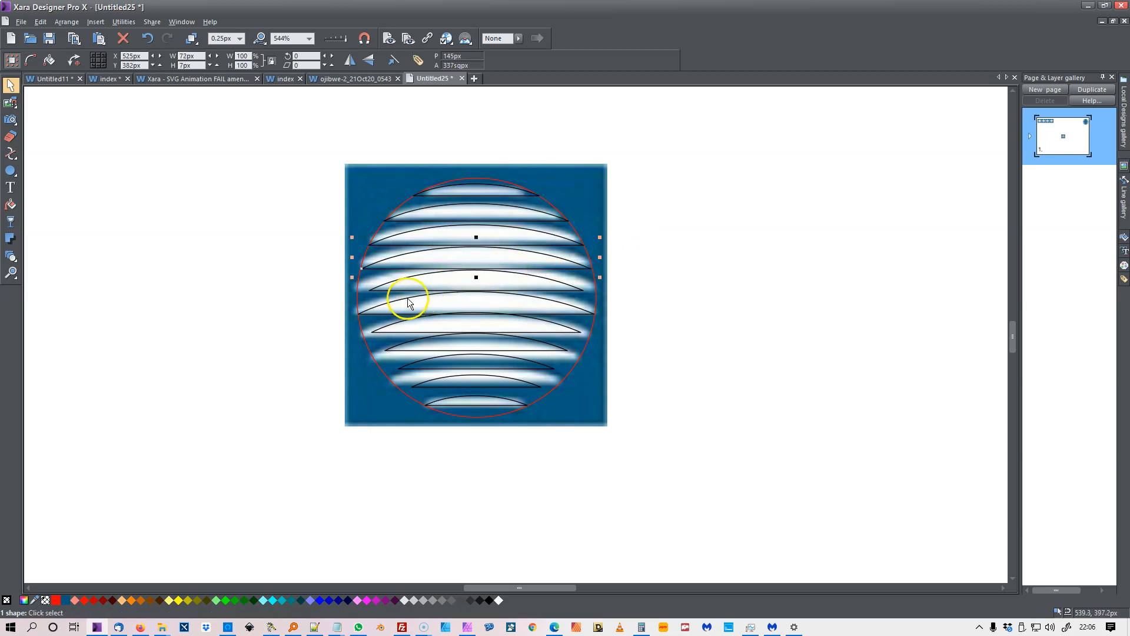
{"action": "left_click", "coordinate": [392, 289]}
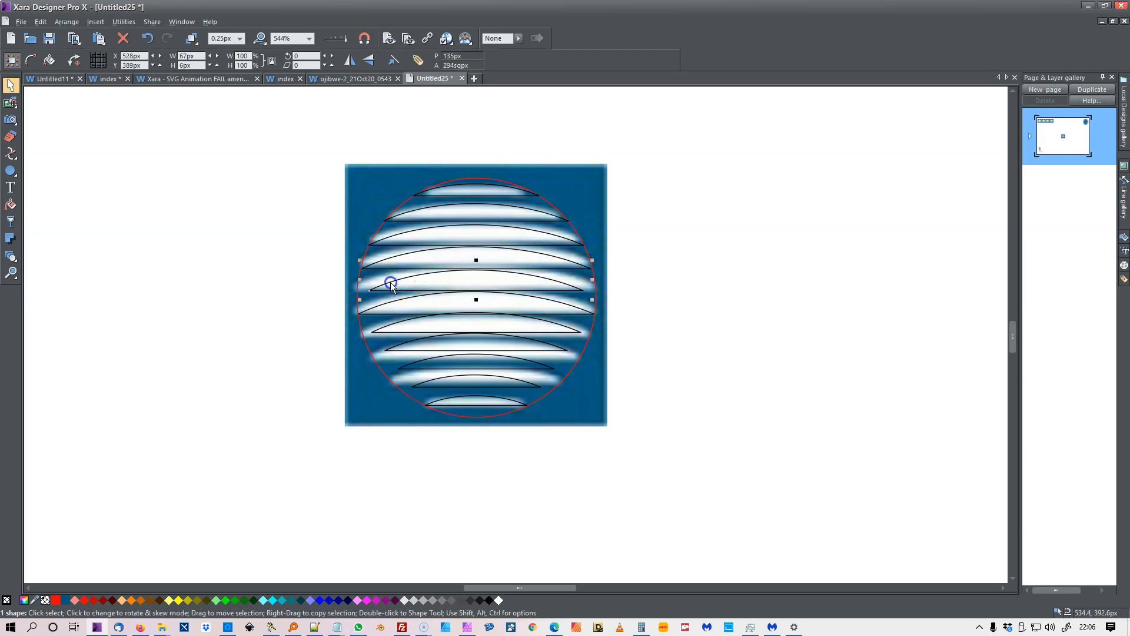
{"action": "left_click_drag", "start_coordinate": [359, 301], "coordinate": [353, 302]}
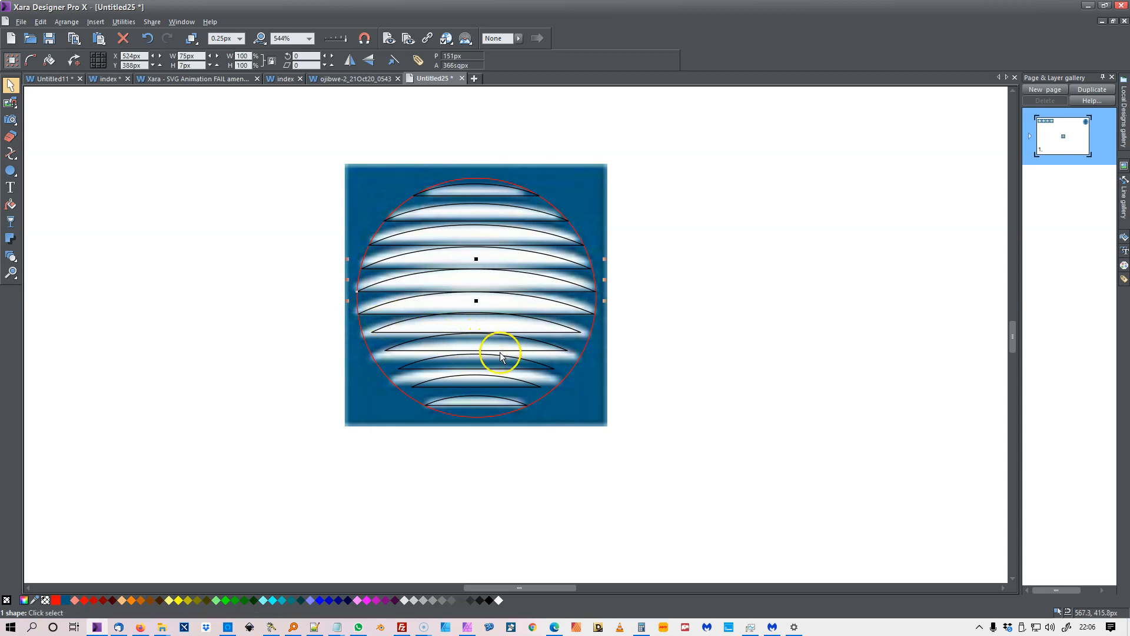
Nudge the bottommost arch slightly down and shrink it to about 30 px wide to fit inside the circle.
{"action": "left_click", "coordinate": [477, 408]}
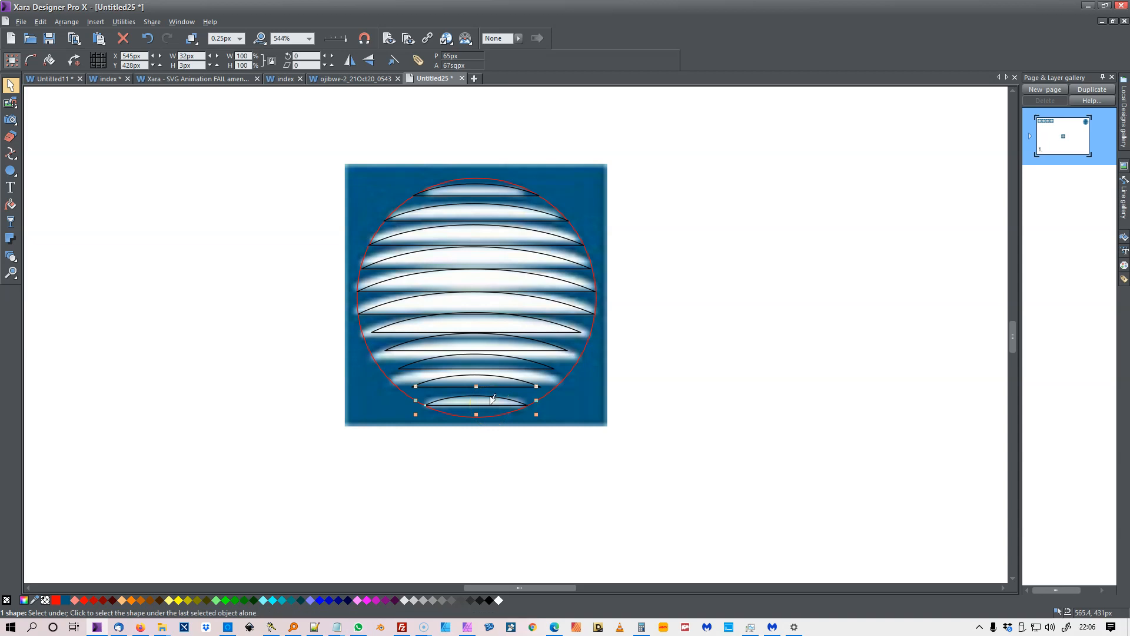
{"action": "key", "text": "Down"}
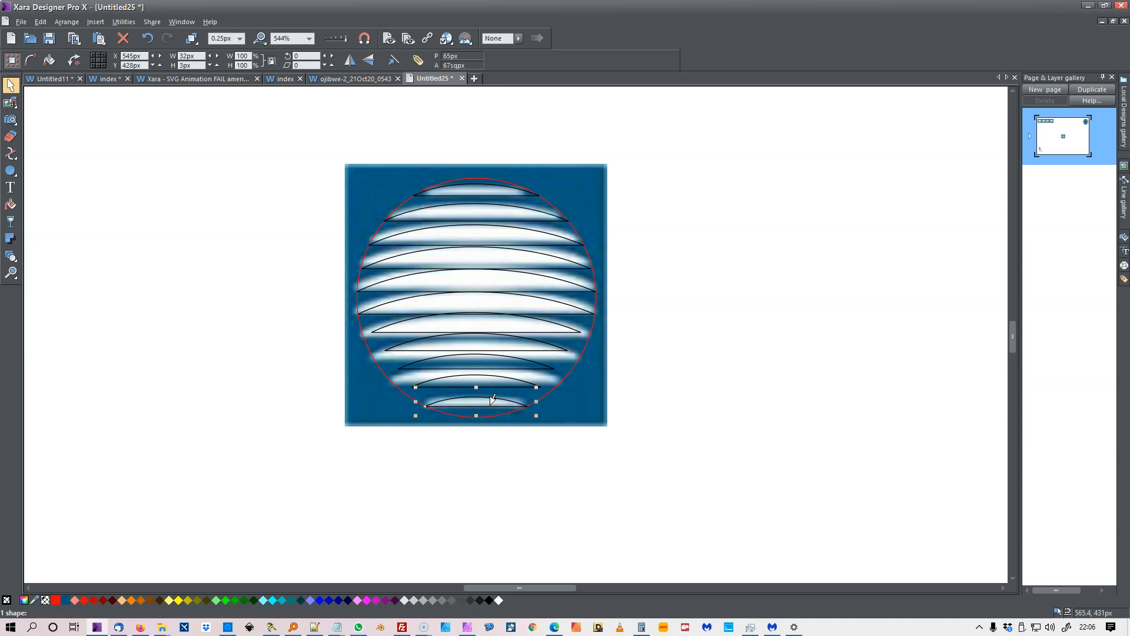
{"action": "key", "text": "Down"}
{"action": "left_click", "coordinate": [490, 431]}
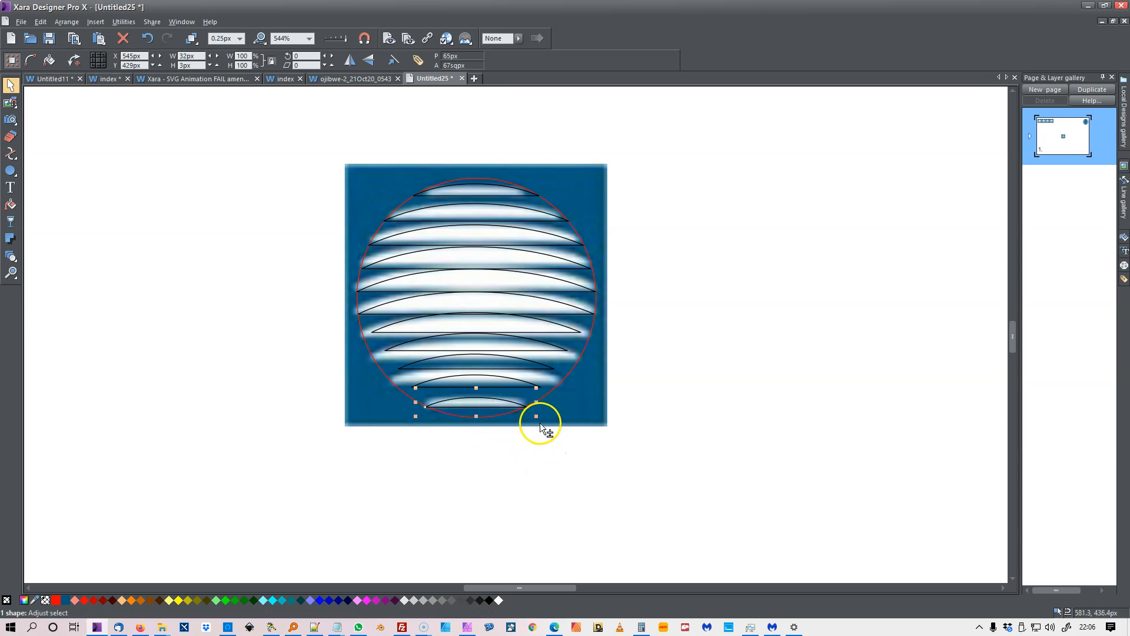
{"action": "left_click_drag", "start_coordinate": [536, 416], "coordinate": [535, 416]}
Enlarge the second and third arches from the bottom to about 48 px and 60 px wide.
{"action": "left_click", "coordinate": [512, 396]}
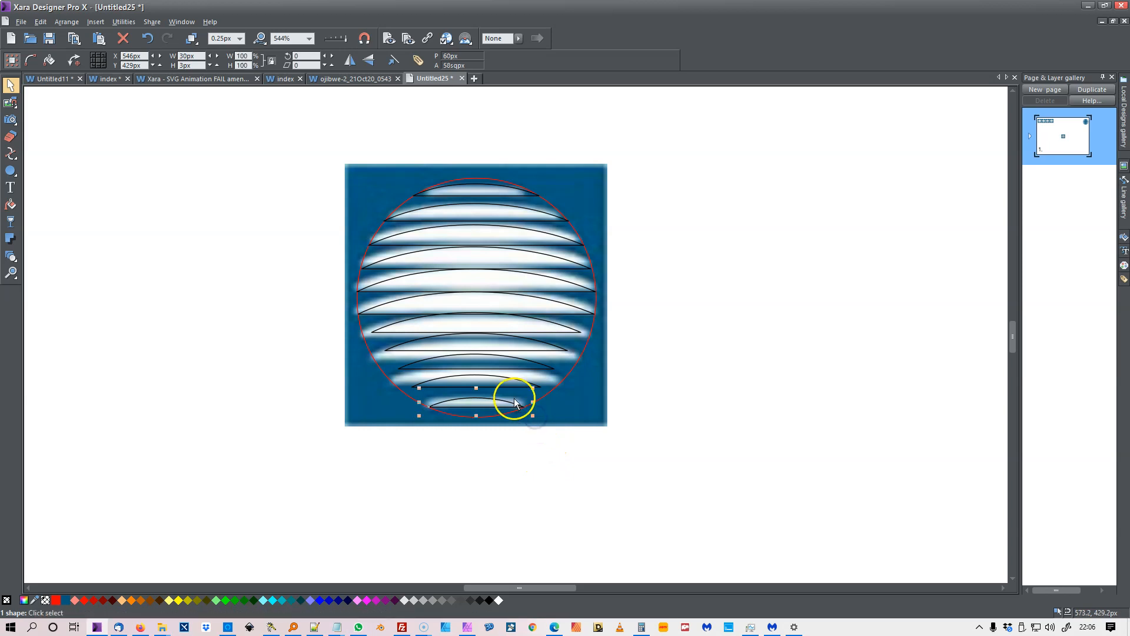
{"action": "left_click", "coordinate": [511, 388]}
{"action": "left_click_drag", "start_coordinate": [550, 396], "coordinate": [554, 399]}
{"action": "left_click", "coordinate": [518, 370]}
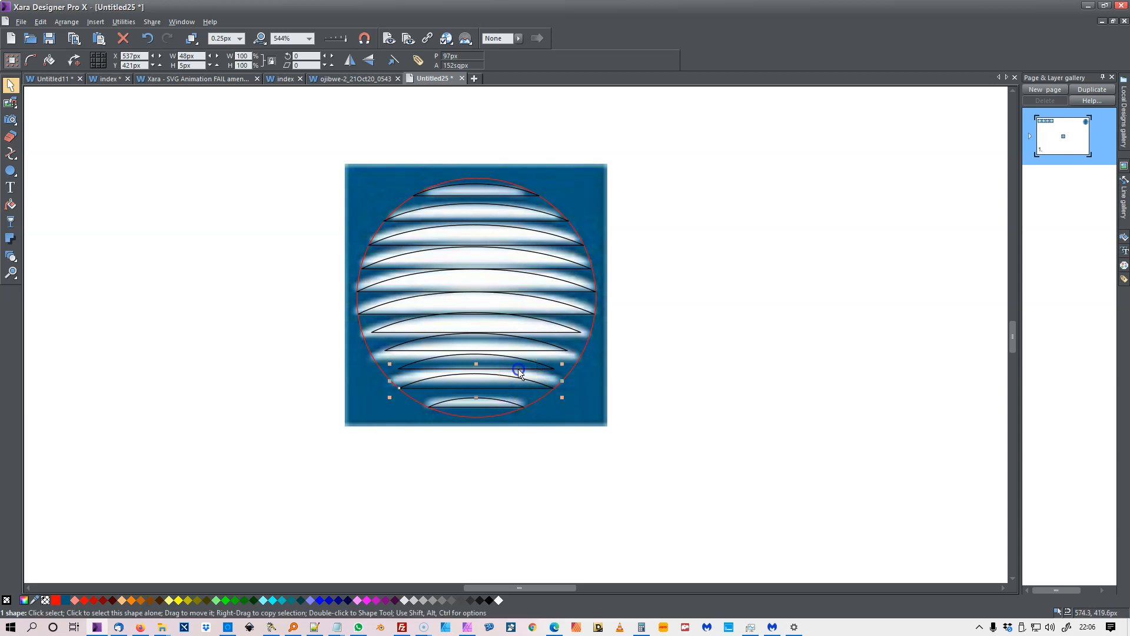
{"action": "left_click_drag", "start_coordinate": [563, 378], "coordinate": [562, 379]}
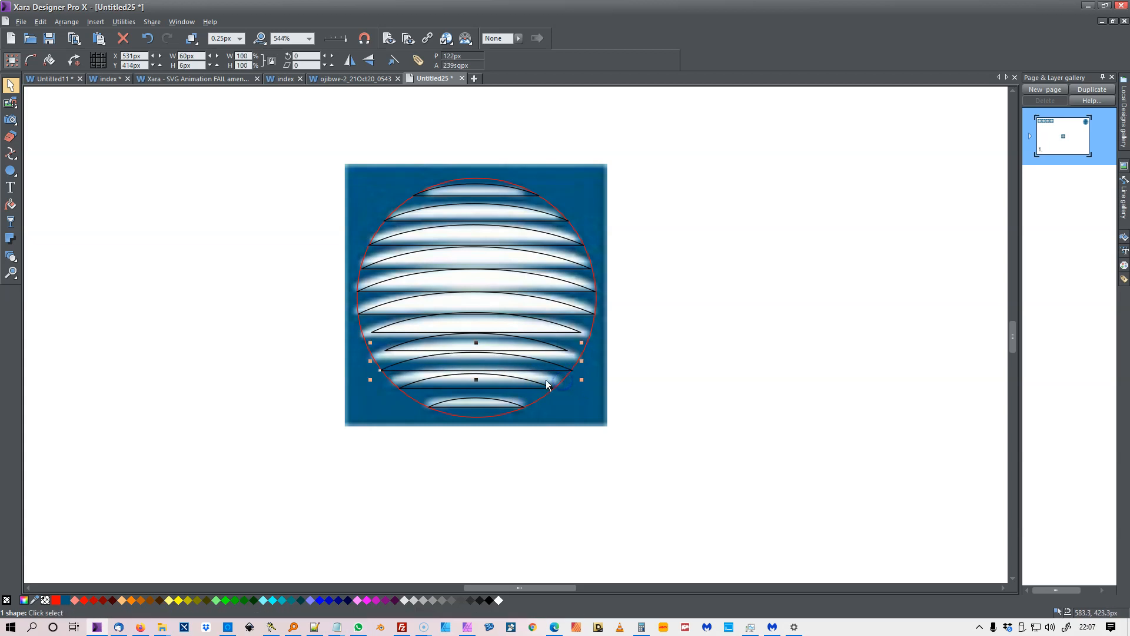
Nudge the third arch from the bottom upward until its base sits on the bitmap stripe's lower edge.
{"action": "left_click", "coordinate": [540, 369]}
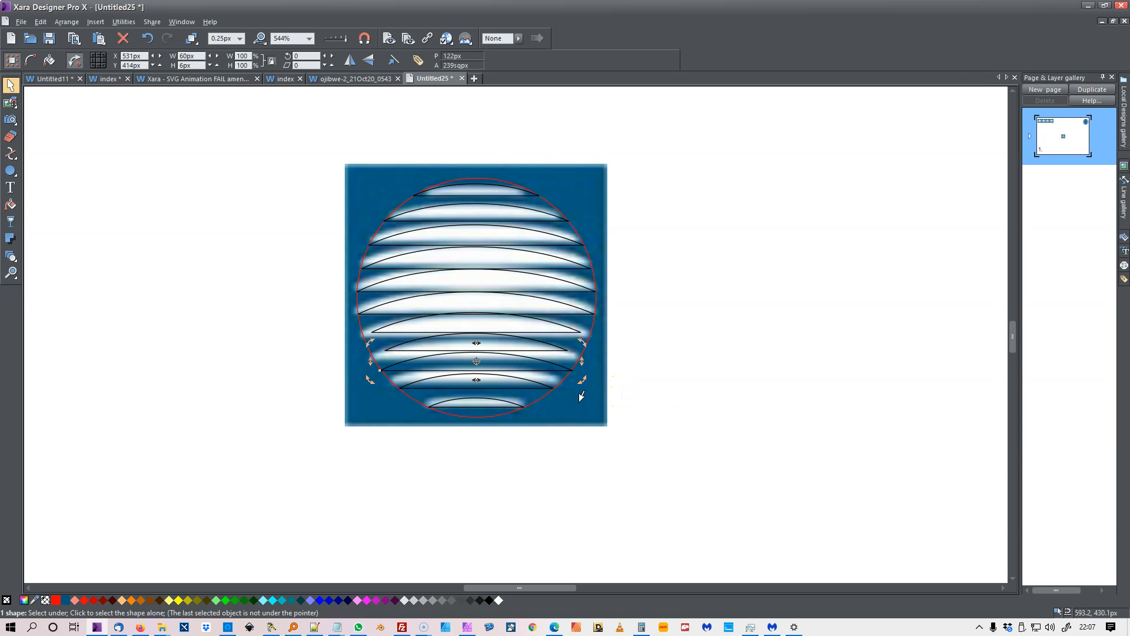
{"action": "key", "text": "Up"}
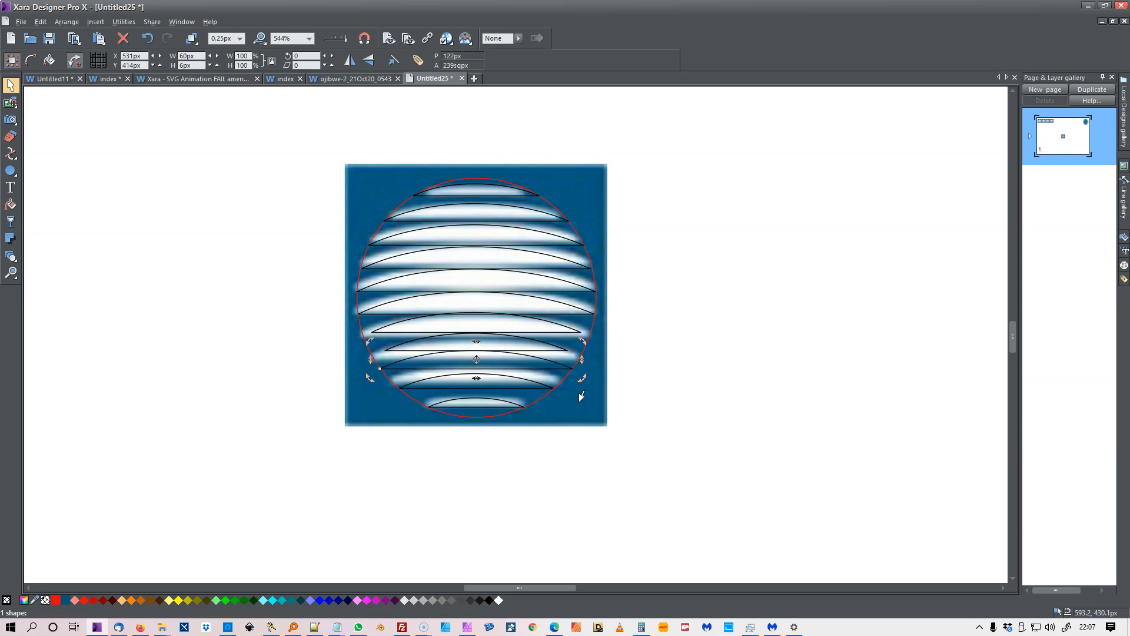
{"action": "key", "text": "Up"}
{"action": "key", "text": "Up"}
{"action": "key", "text": "Up"}
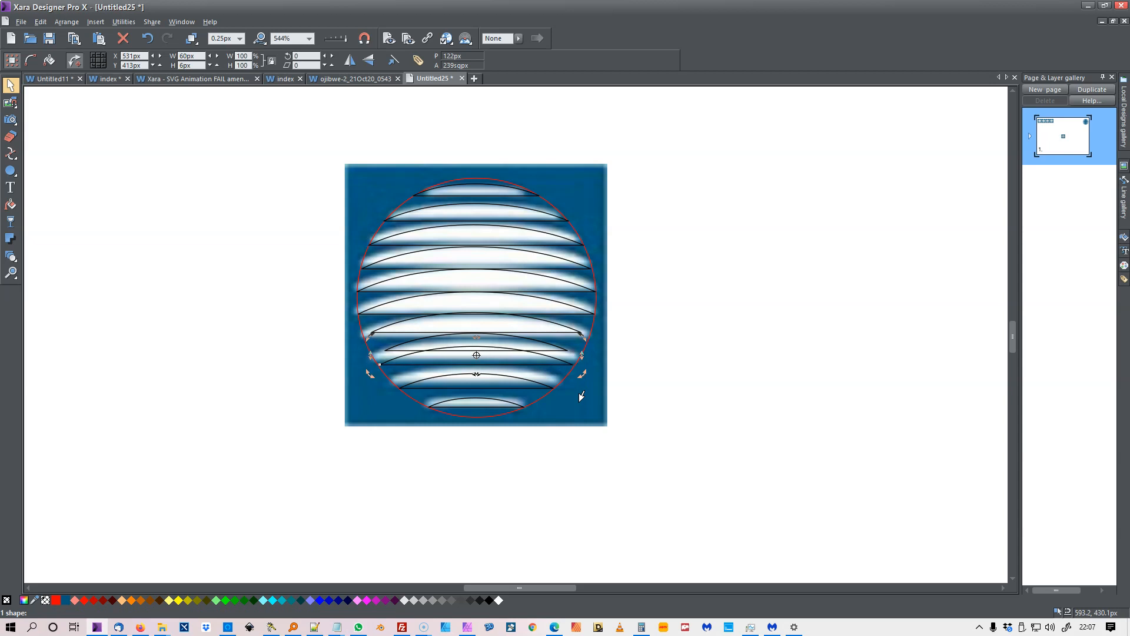
{"action": "key", "text": "Up"}
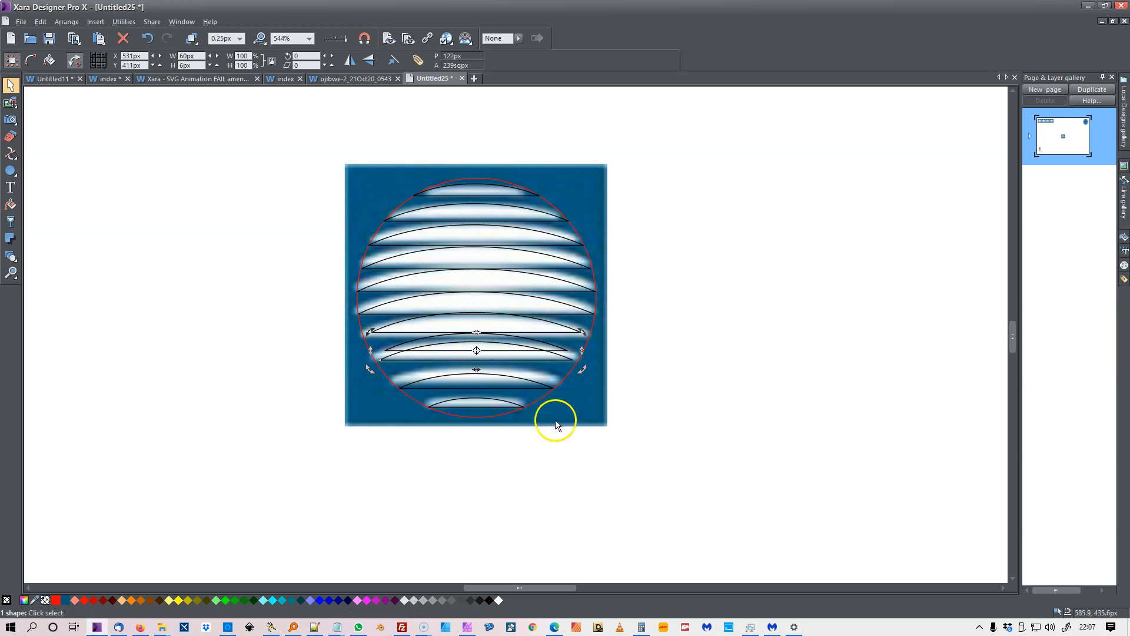
Nudge the second arch from the bottom up onto its stripe and widen it to about 52 px.
{"action": "left_click", "coordinate": [490, 377], "text": "alt"}
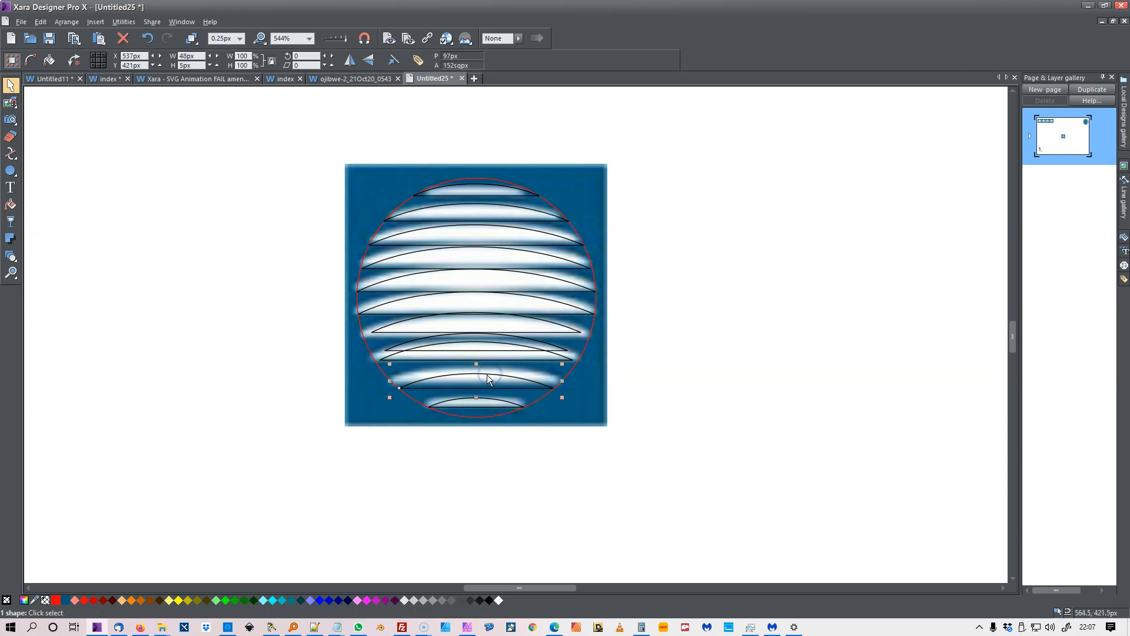
{"action": "key", "text": "Up"}
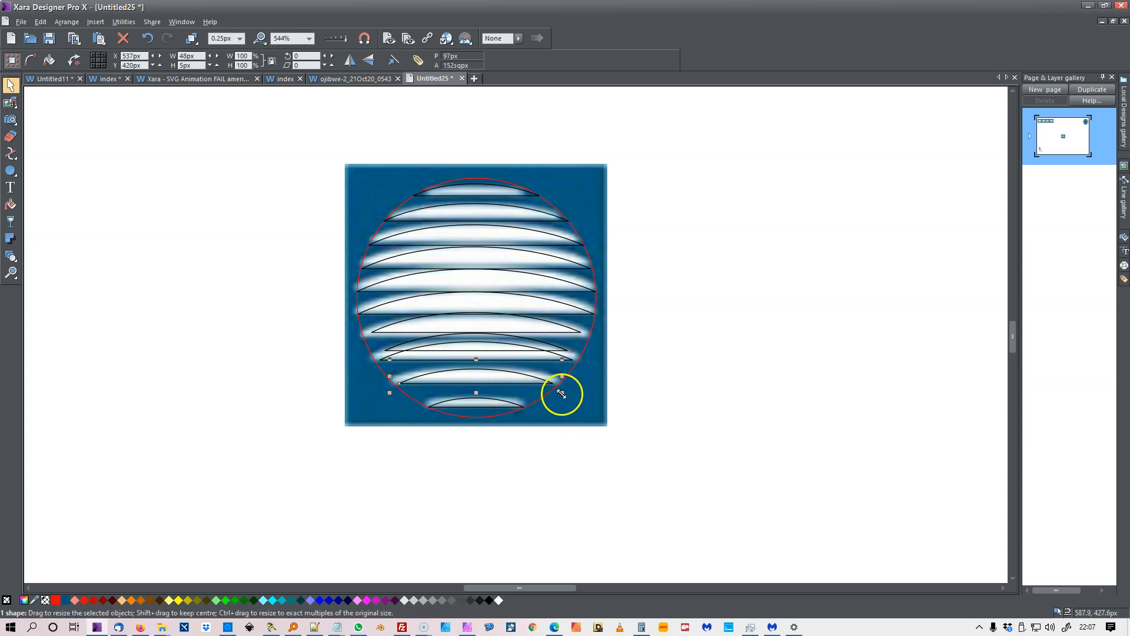
{"action": "left_click_drag", "start_coordinate": [563, 392], "coordinate": [560, 394]}
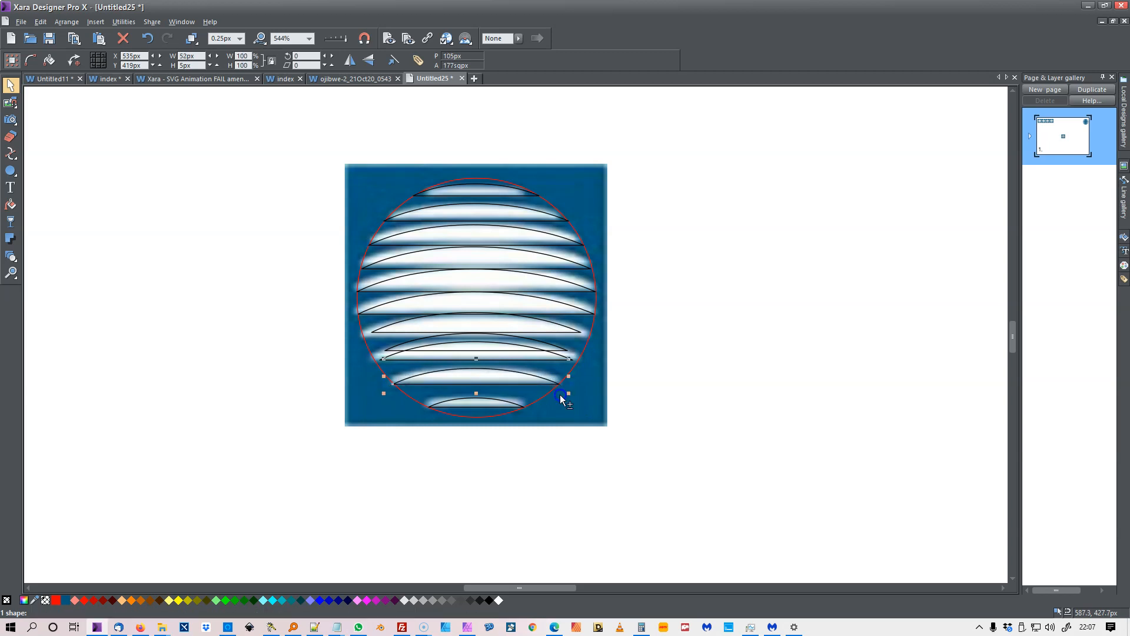
Widen the third arch from the bottom to the circle's edge and delete the surplus arch overlapping it.
{"action": "left_click", "coordinate": [551, 359]}
{"action": "left_click_drag", "start_coordinate": [582, 370], "coordinate": [584, 372]}
{"action": "left_click", "coordinate": [556, 350]}
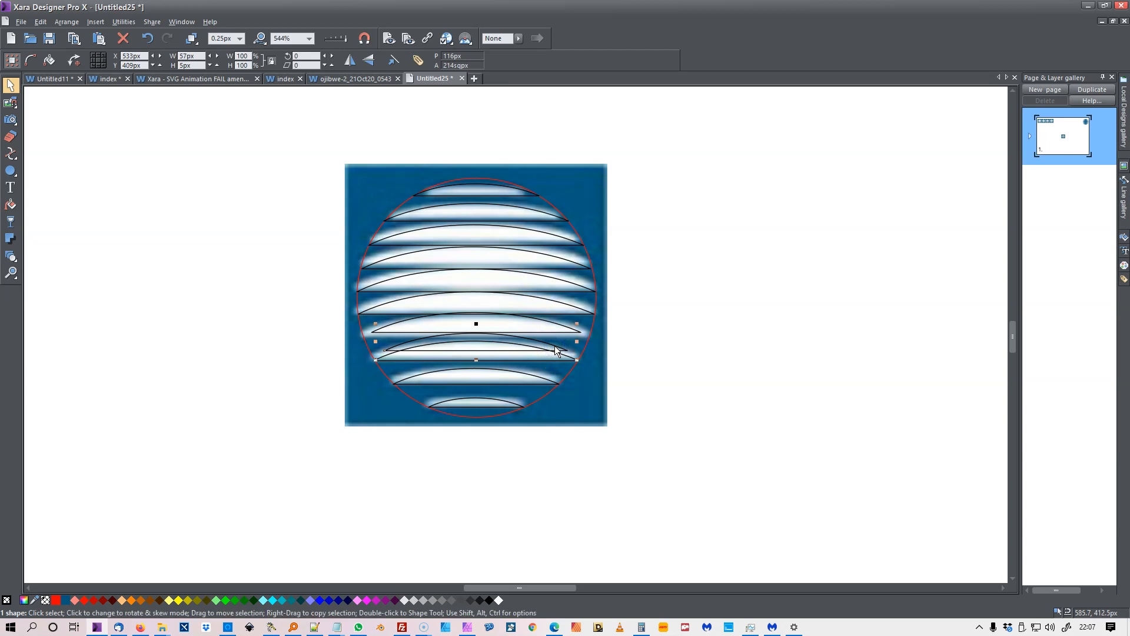
{"action": "key", "text": "Delete"}
Lower the fourth arch from the bottom onto its bitmap stripe and widen it to about 69 px.
{"action": "left_click", "coordinate": [559, 334]}
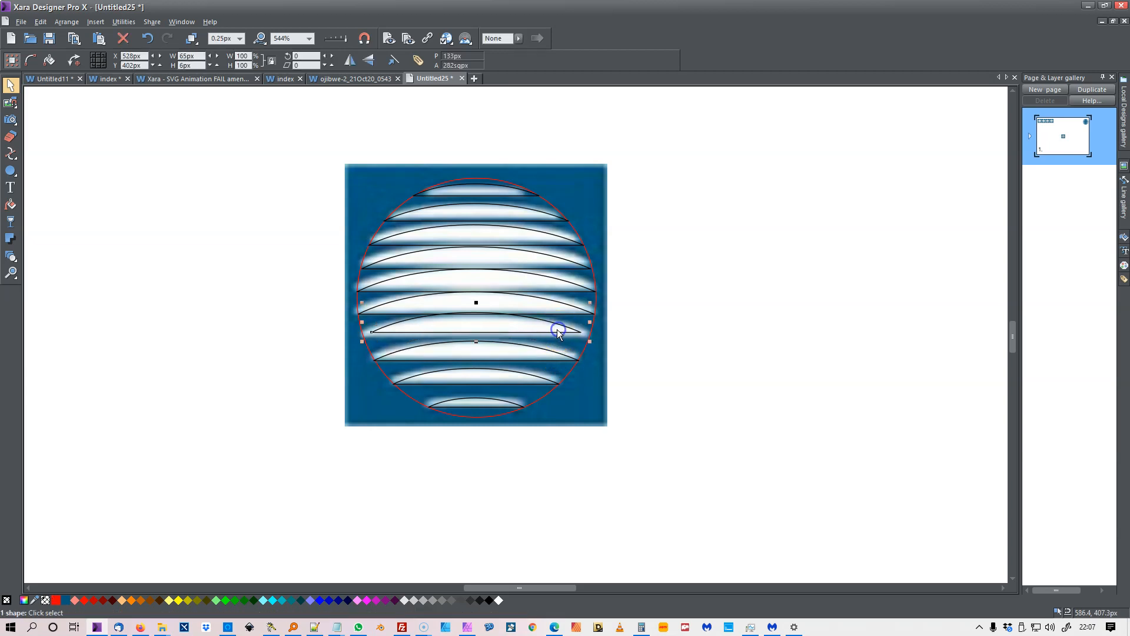
{"action": "left_click_drag", "start_coordinate": [555, 337], "coordinate": [589, 346]}
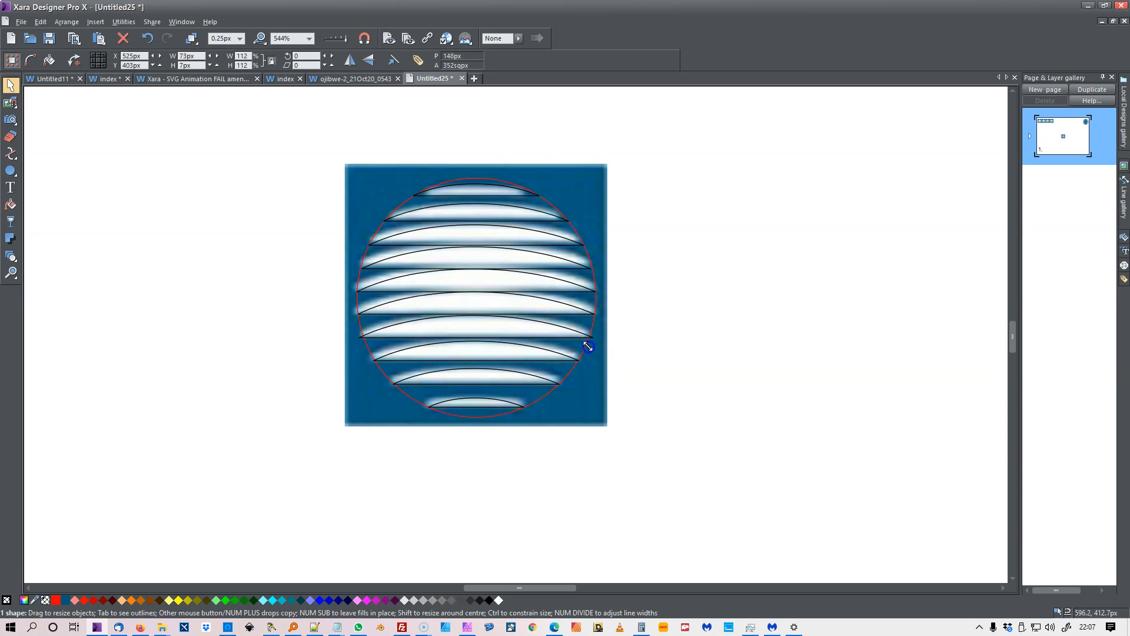
{"action": "left_click_drag", "start_coordinate": [586, 346], "coordinate": [589, 346]}
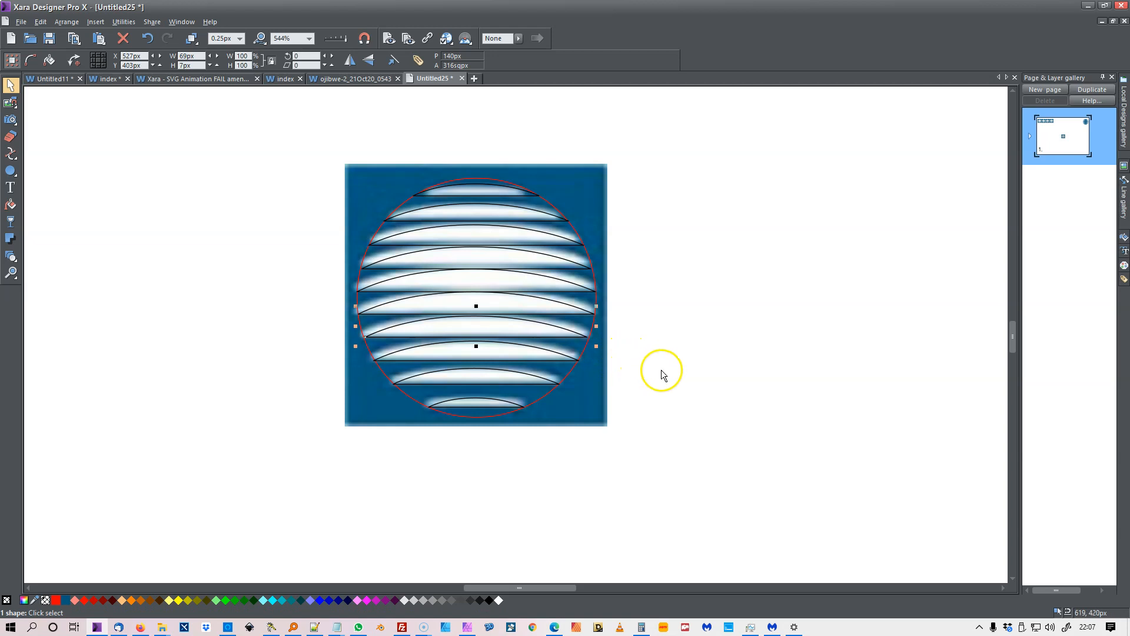
{"action": "left_click", "coordinate": [730, 303]}
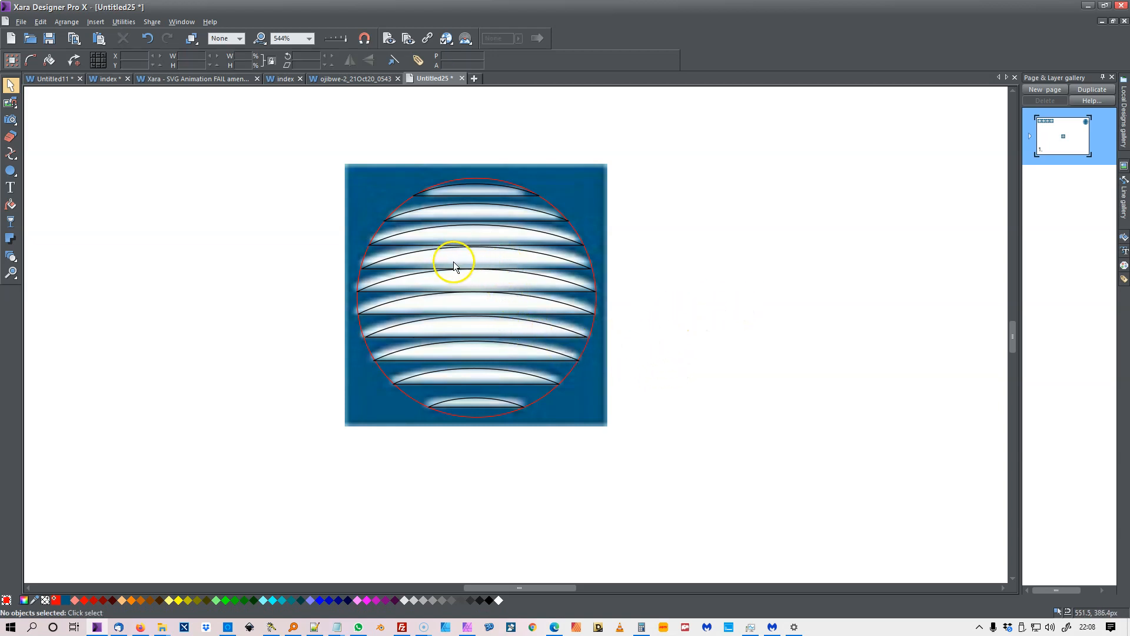
Nudge the second, third and fourth arches from the top slightly upward to sit on their bitmap stripes.
{"action": "left_click", "coordinate": [410, 258]}
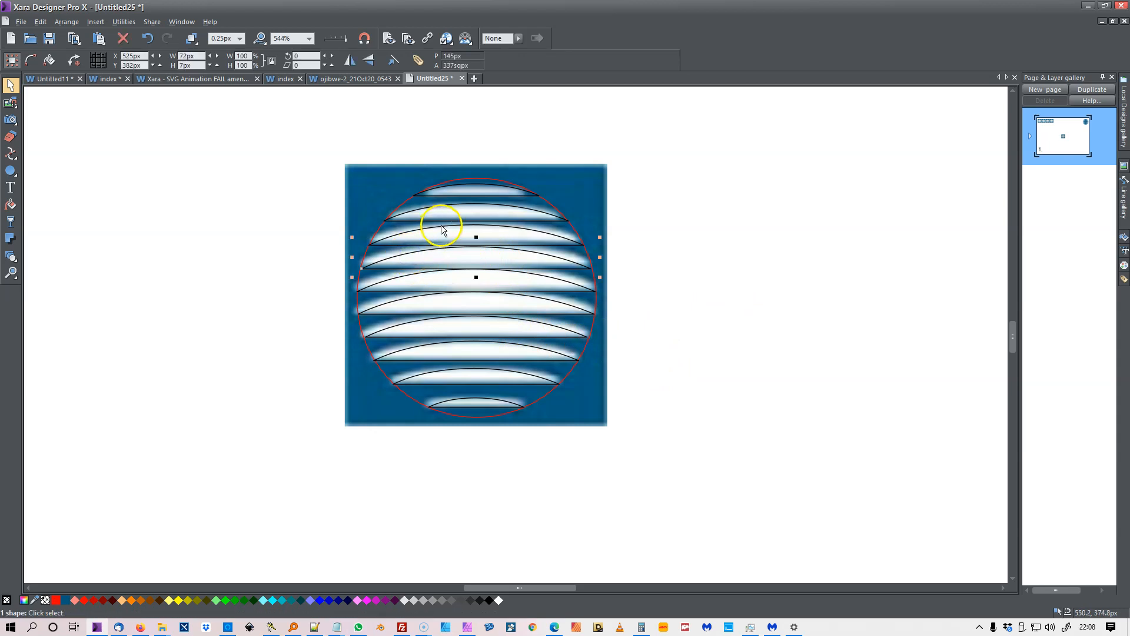
{"action": "left_click", "coordinate": [442, 229]}
{"action": "key", "text": "alt+Up"}
{"action": "key", "text": "alt+Up"}
{"action": "key", "text": "alt+Up"}
{"action": "left_click", "coordinate": [442, 231]}
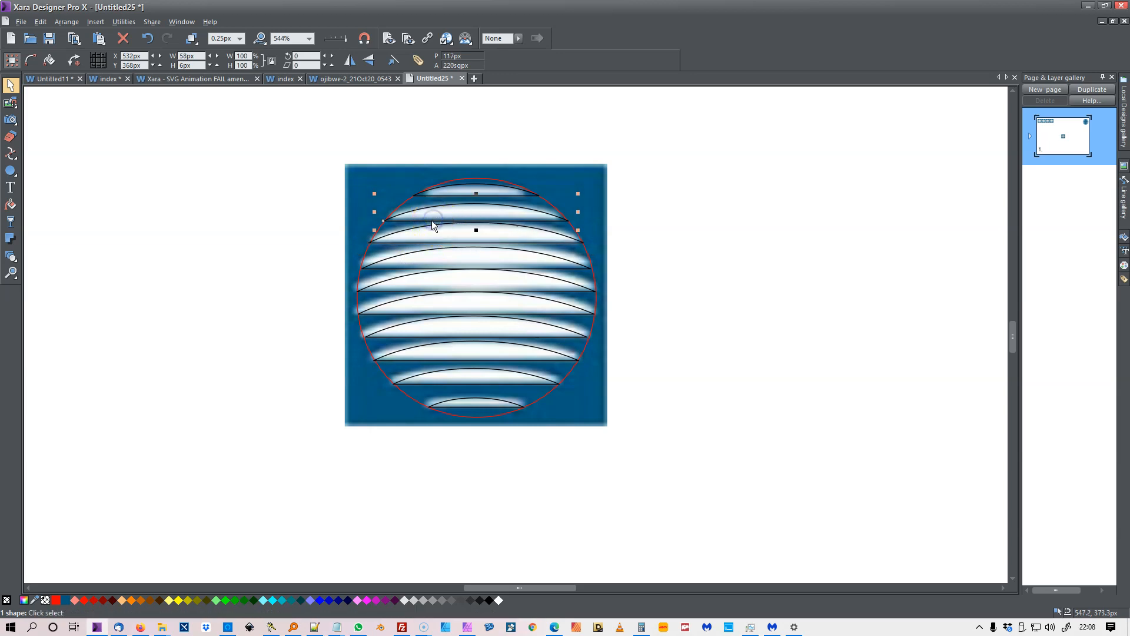
{"action": "left_click", "coordinate": [433, 213], "text": "alt"}
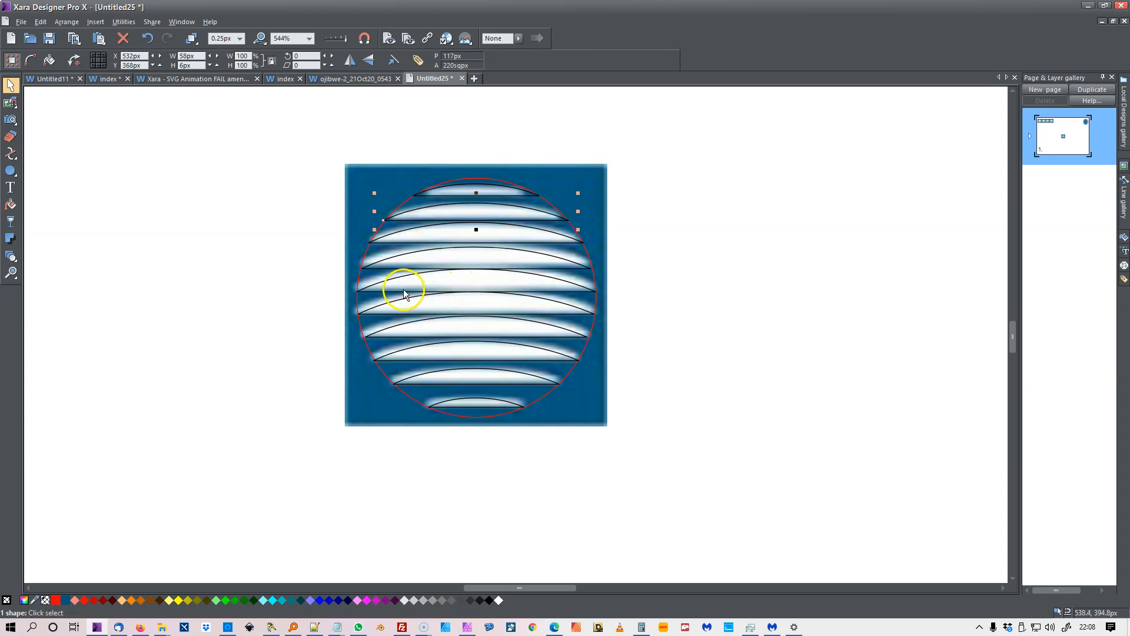
{"action": "left_click", "coordinate": [391, 269]}
{"action": "key", "text": "alt+Up"}
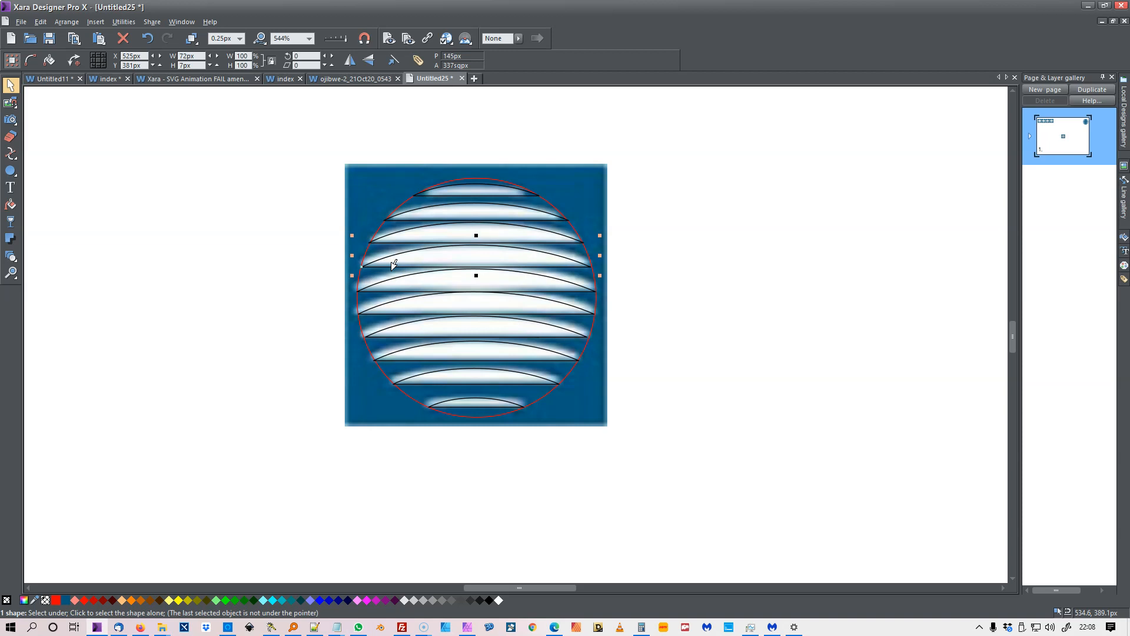
Nudge the fourth and fifth arches from the bottom slightly downward to match their bitmap stripes.
{"action": "left_click", "coordinate": [384, 331]}
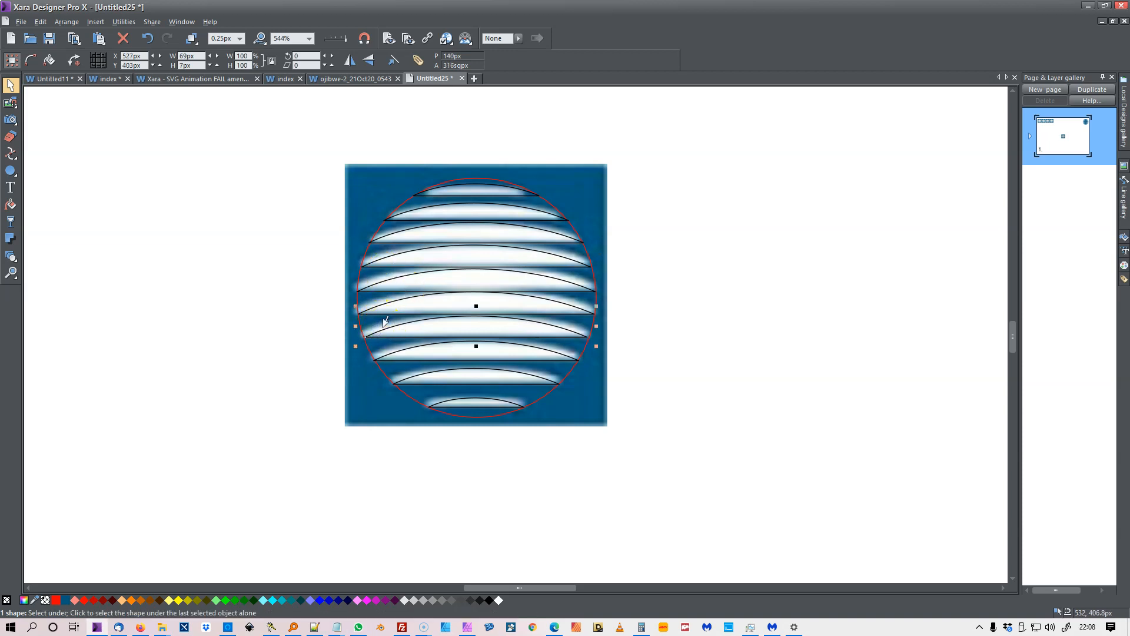
{"action": "key", "text": "alt+Down"}
{"action": "left_click", "coordinate": [390, 320]}
{"action": "left_click", "coordinate": [391, 315], "text": "alt"}
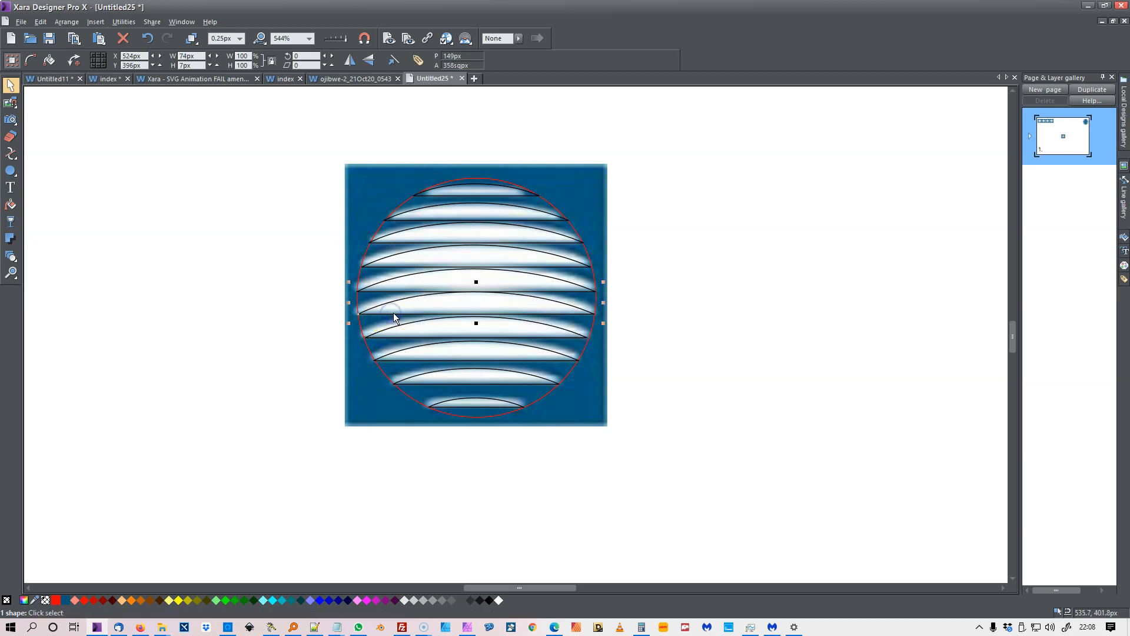
{"action": "key", "text": "alt+Down"}
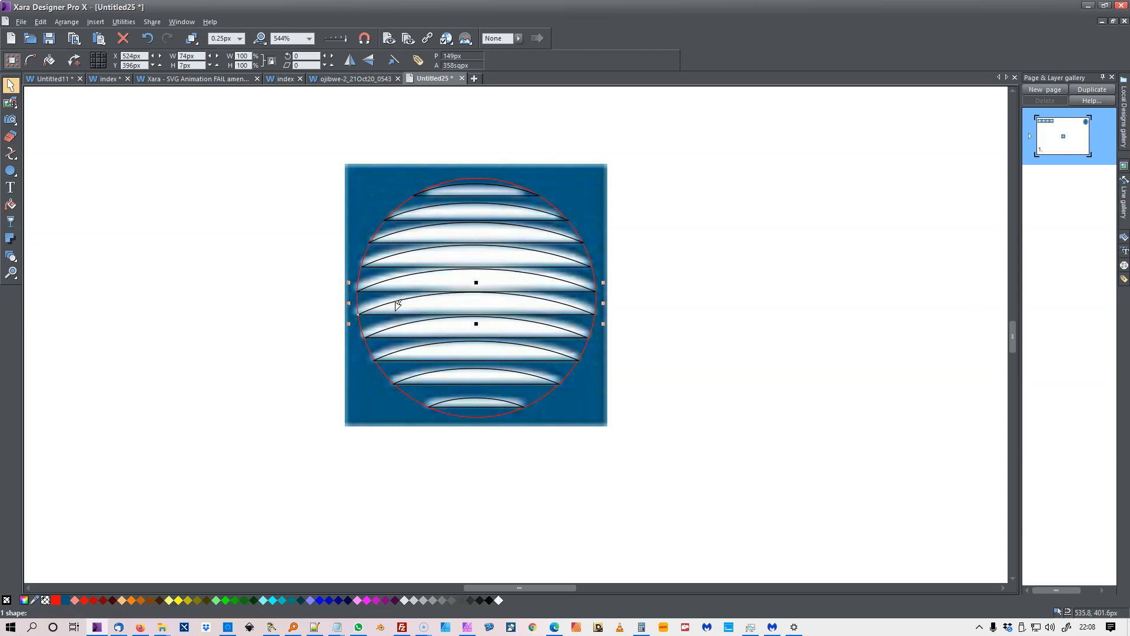
{"action": "left_click", "coordinate": [460, 294]}
{"action": "left_click", "coordinate": [729, 209]}
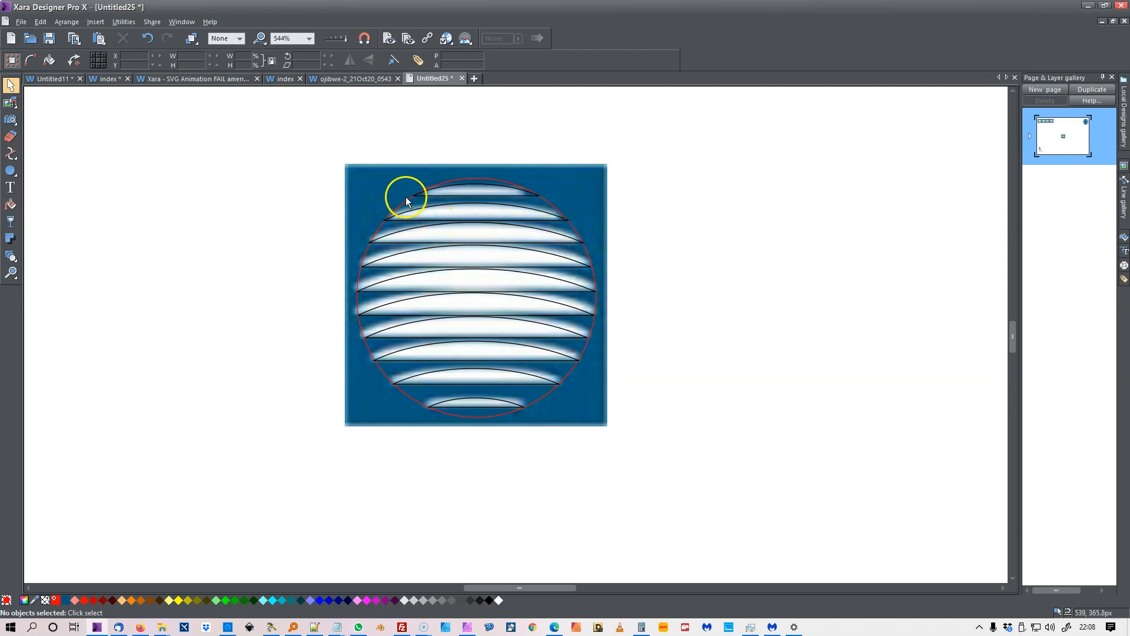
Select all ten arches, fill them with yellow and remove their outlines.
{"action": "left_click_drag", "start_coordinate": [331, 184], "coordinate": [335, 186]}
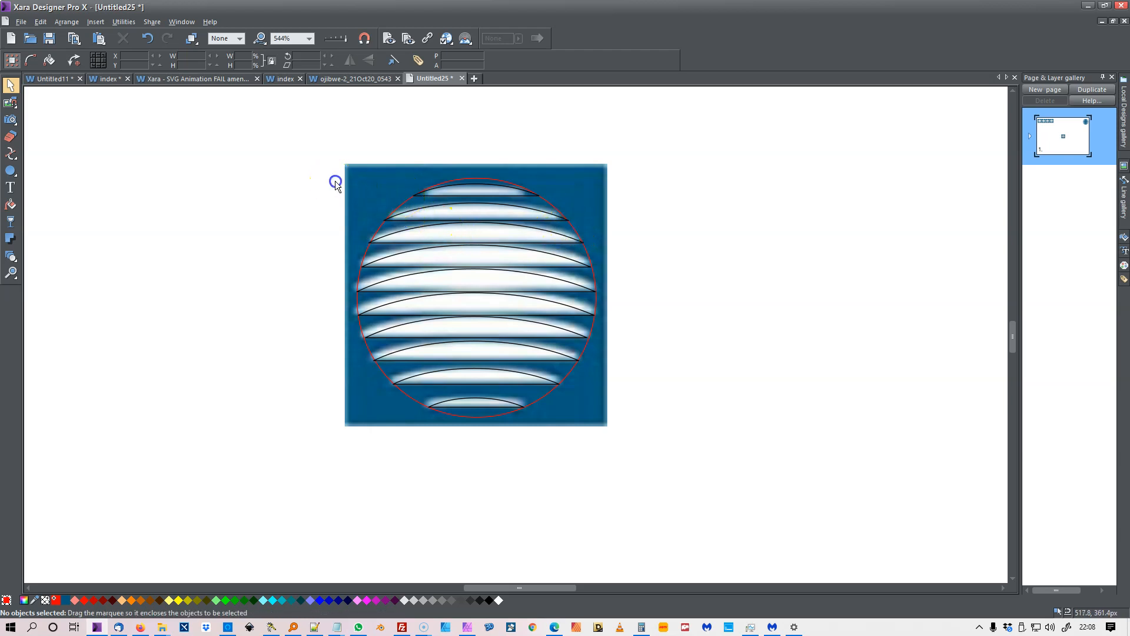
{"action": "left_click_drag", "start_coordinate": [513, 292], "coordinate": [663, 415]}
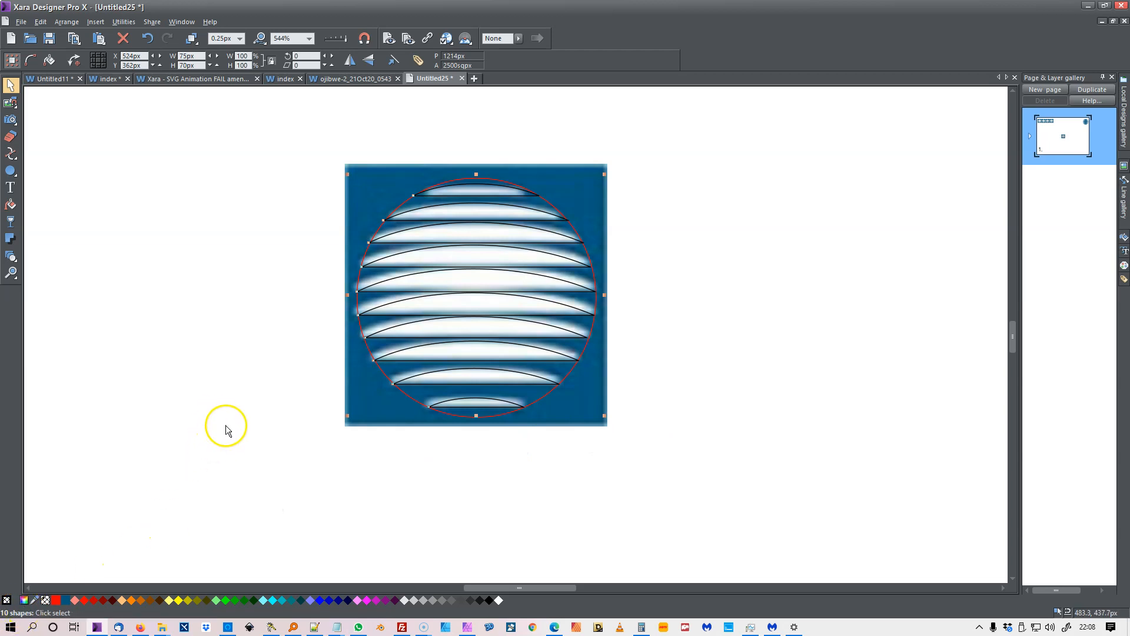
{"action": "left_click", "coordinate": [178, 600]}
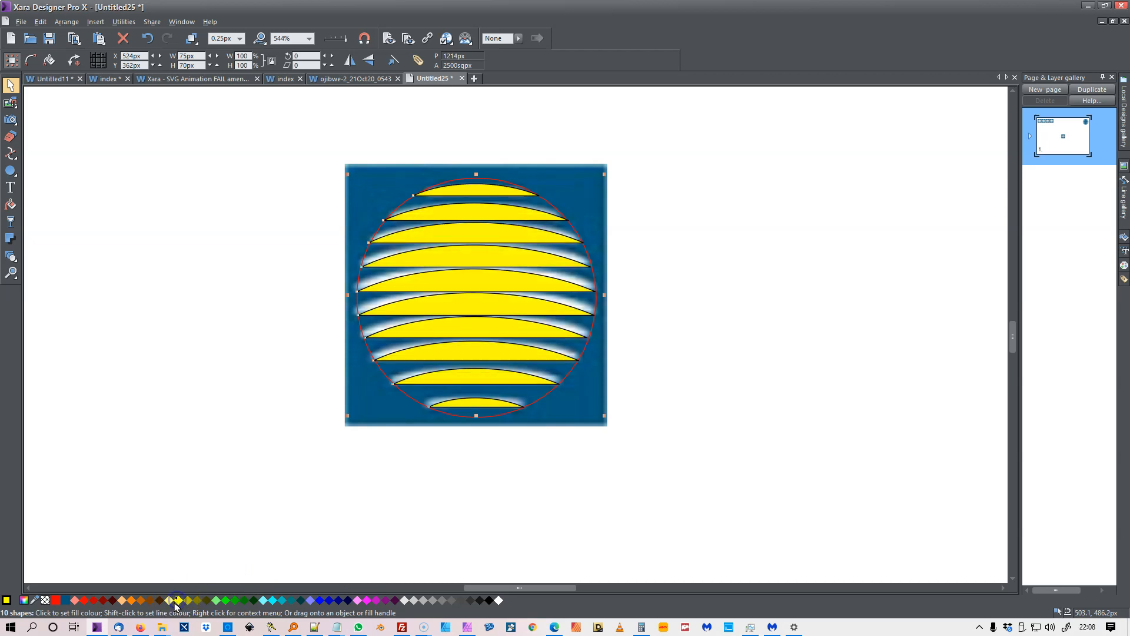
{"action": "left_click", "coordinate": [46, 600], "text": "shift"}
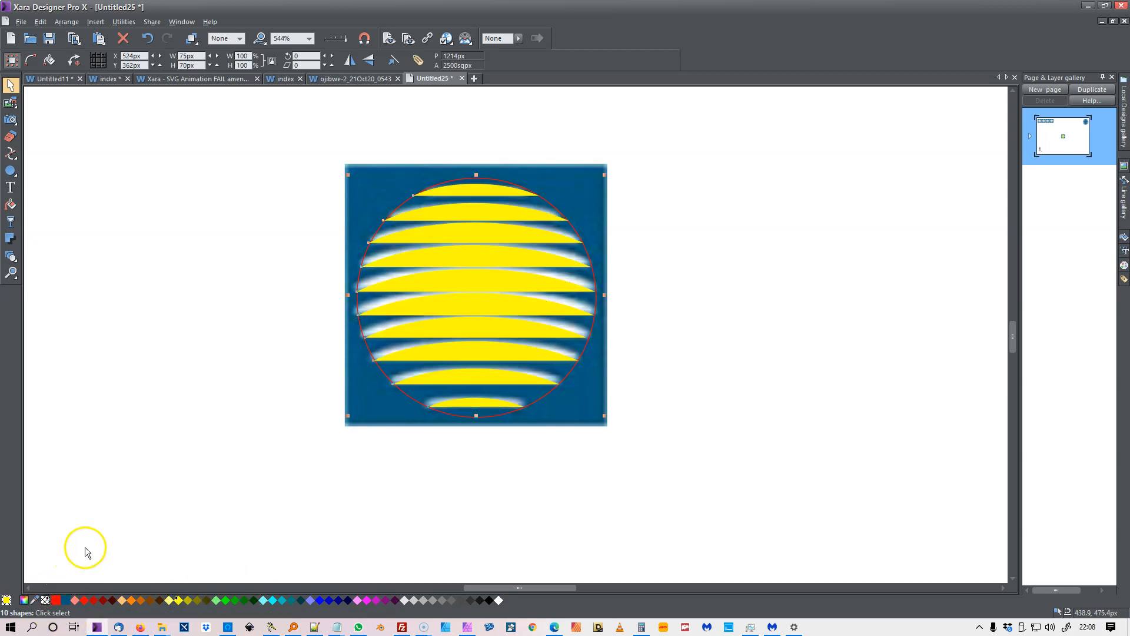
Move the ten arches clear of the bitmap onto the blank area beside it and recolour them the logo's dark blue.
{"action": "left_click_drag", "start_coordinate": [444, 285], "coordinate": [734, 263]}
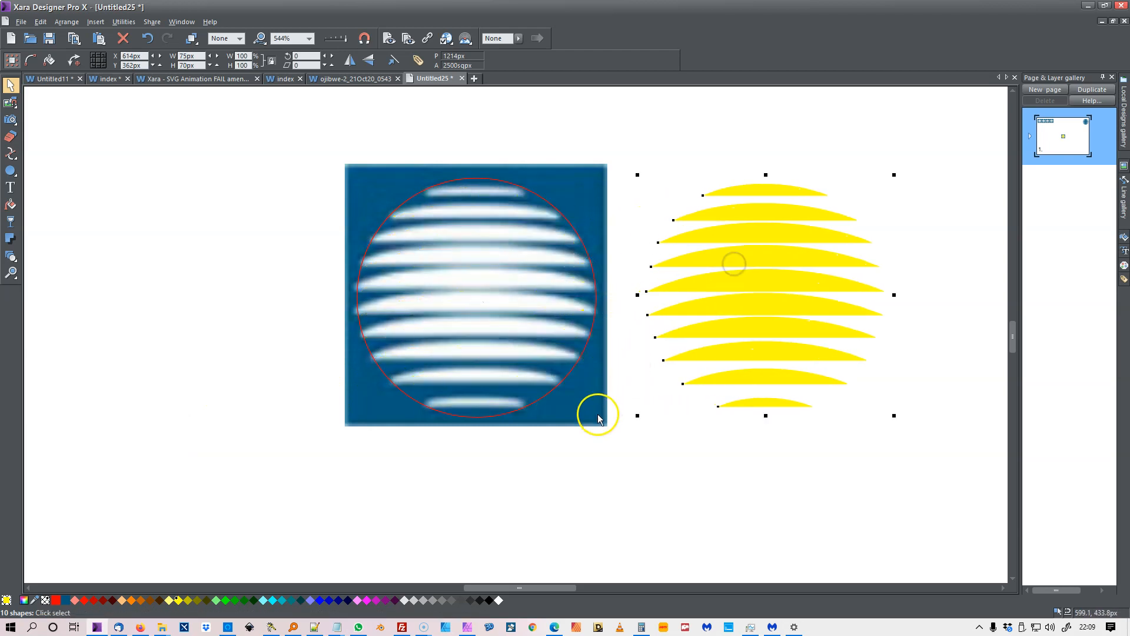
{"action": "left_click", "coordinate": [65, 600]}
{"action": "left_click", "coordinate": [108, 530]}
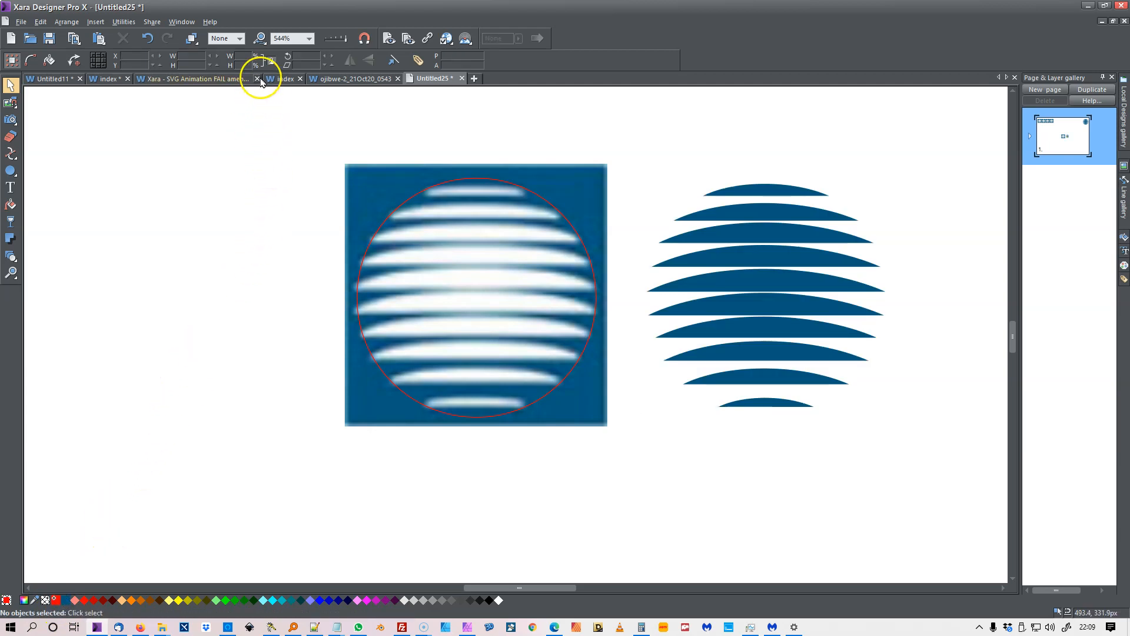
Combine the ten blue arches into a single shape with Add Shapes.
{"action": "left_click", "coordinate": [259, 38]}
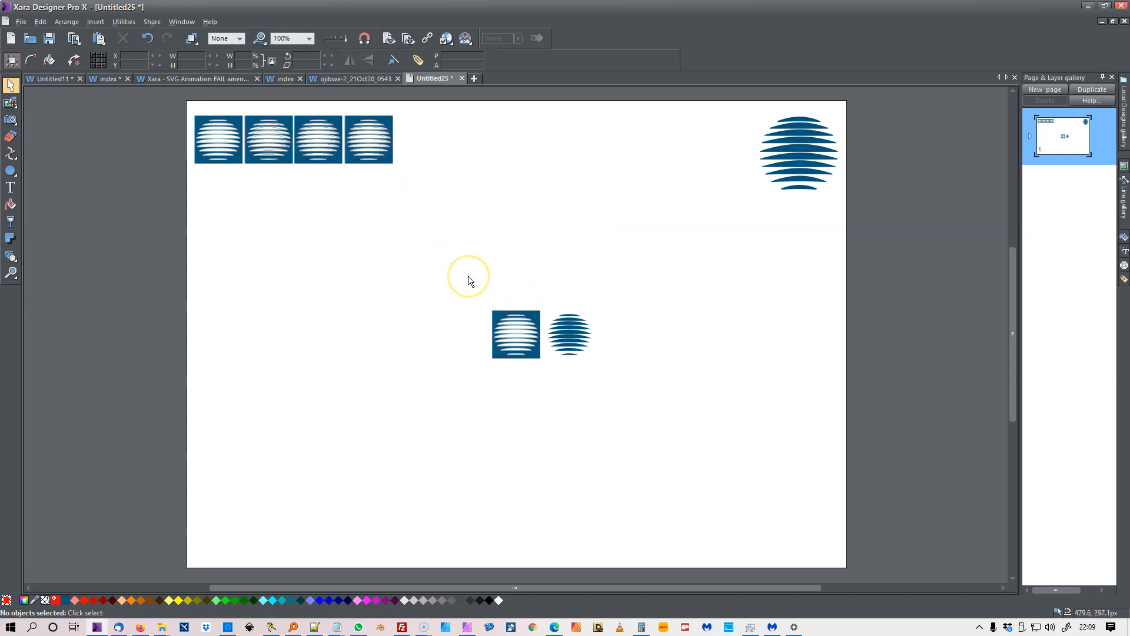
{"action": "left_click", "coordinate": [574, 332]}
{"action": "left_click_drag", "start_coordinate": [638, 289], "coordinate": [533, 369]}
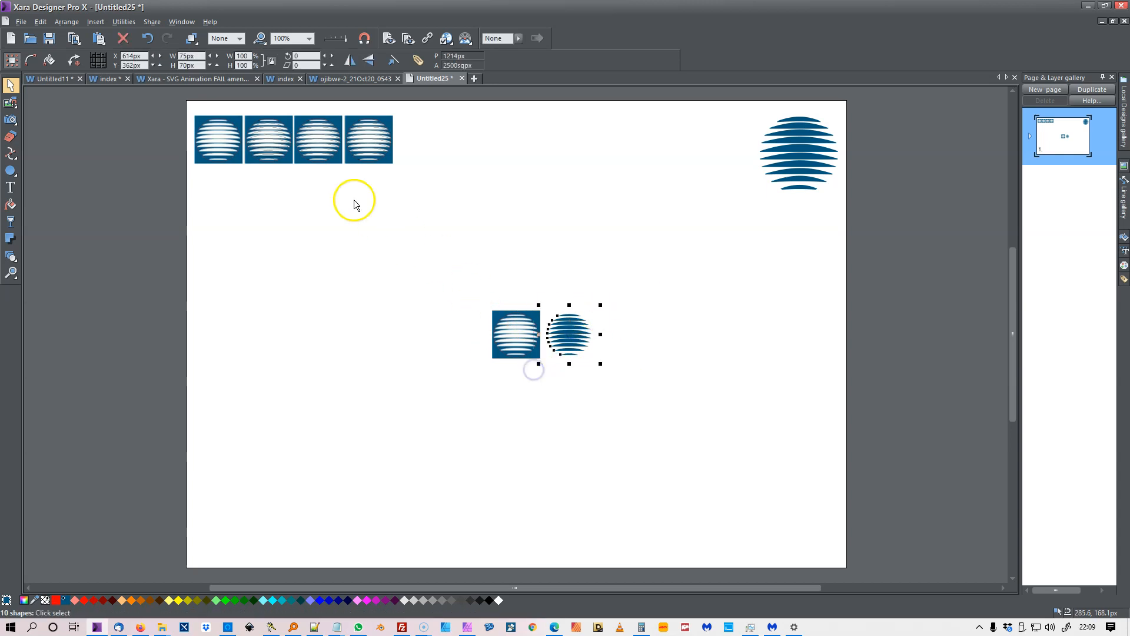
{"action": "left_click", "coordinate": [68, 22]}
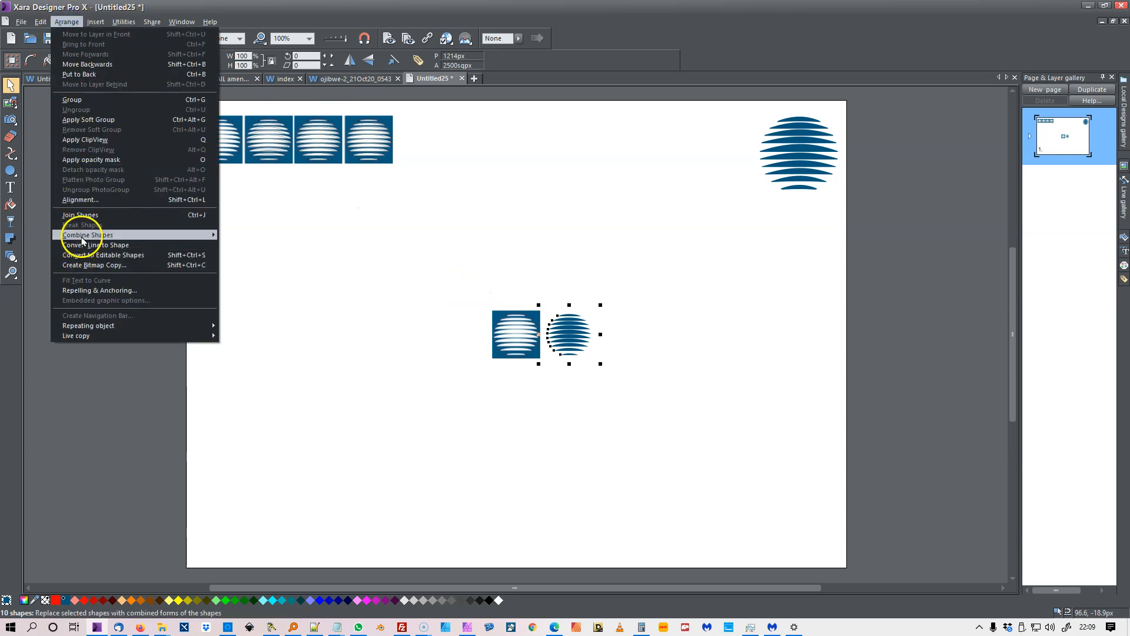
{"action": "mouse_move", "coordinate": [165, 234]}
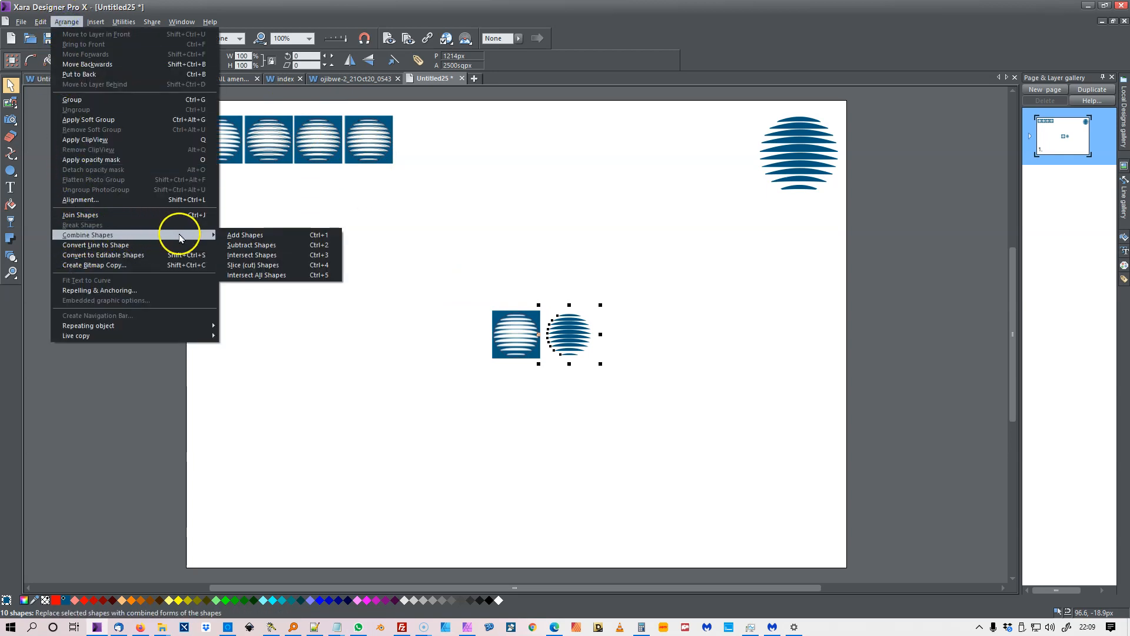
{"action": "left_click", "coordinate": [239, 235]}
Enlarge the combined globe to about 502 by 468 px and place it to the right of the small bitmap.
{"action": "left_click_drag", "start_coordinate": [600, 305], "coordinate": [744, 212]}
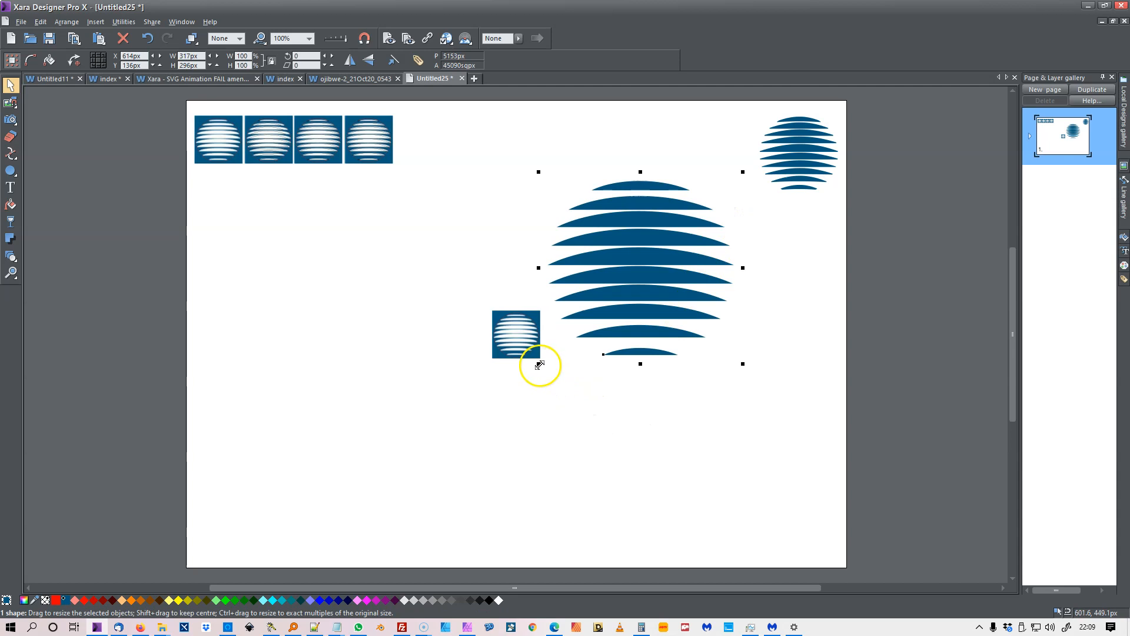
{"action": "left_click_drag", "start_coordinate": [539, 363], "coordinate": [431, 442]}
{"action": "left_click_drag", "start_coordinate": [603, 359], "coordinate": [715, 397]}
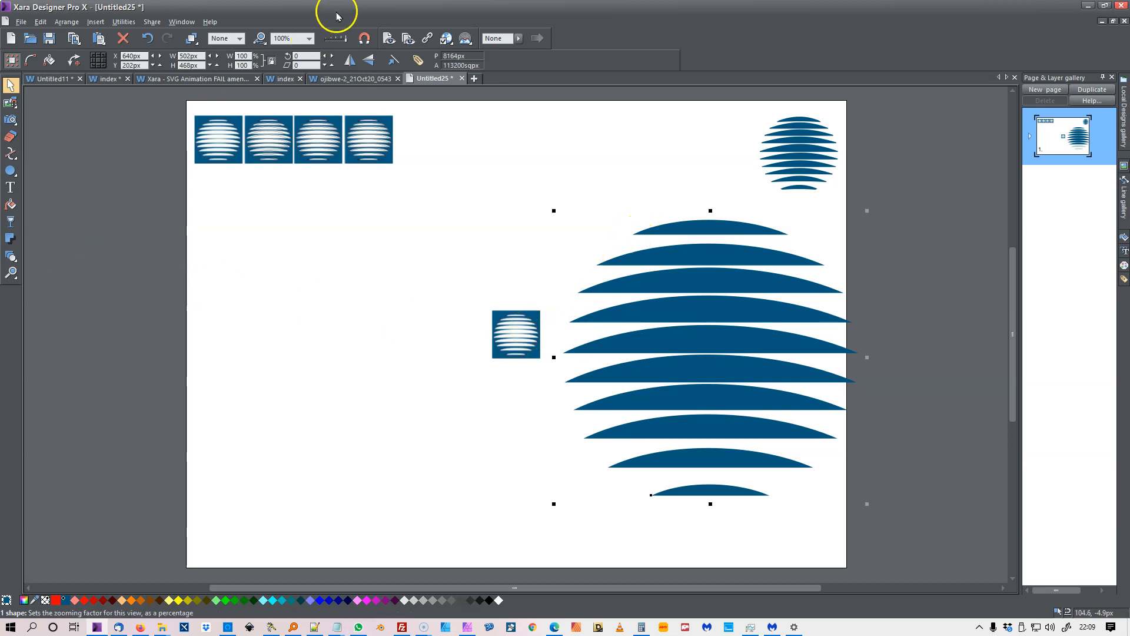
Try an 8 px feather on the enlarged globe's edges, and undo it.
{"action": "left_click", "coordinate": [259, 39]}
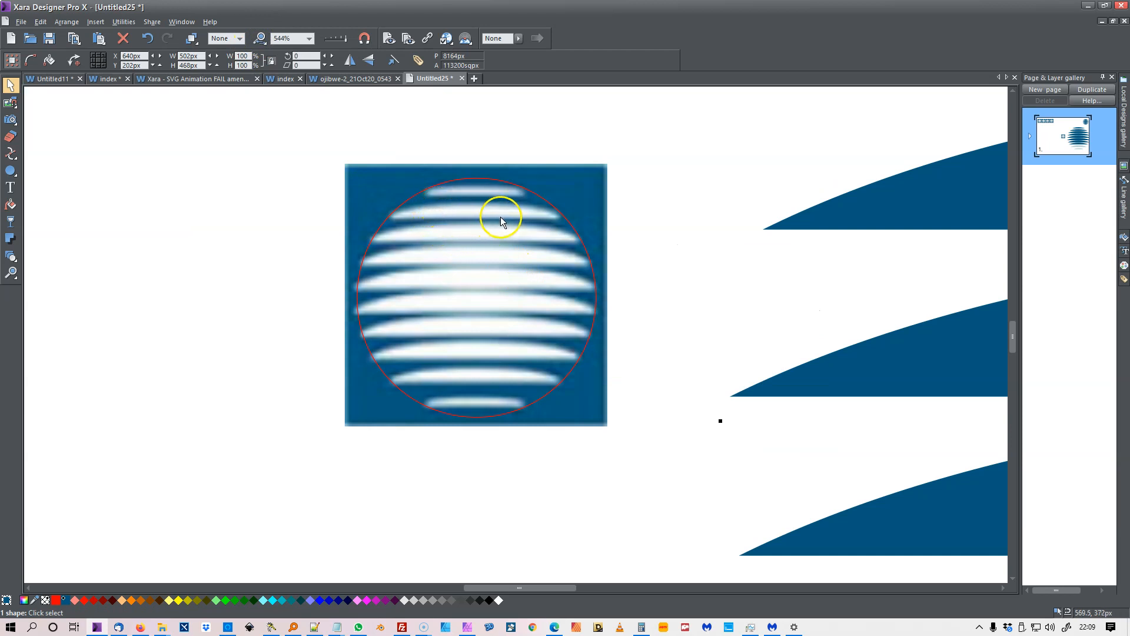
{"action": "left_click_drag", "start_coordinate": [356, 46], "coordinate": [343, 46]}
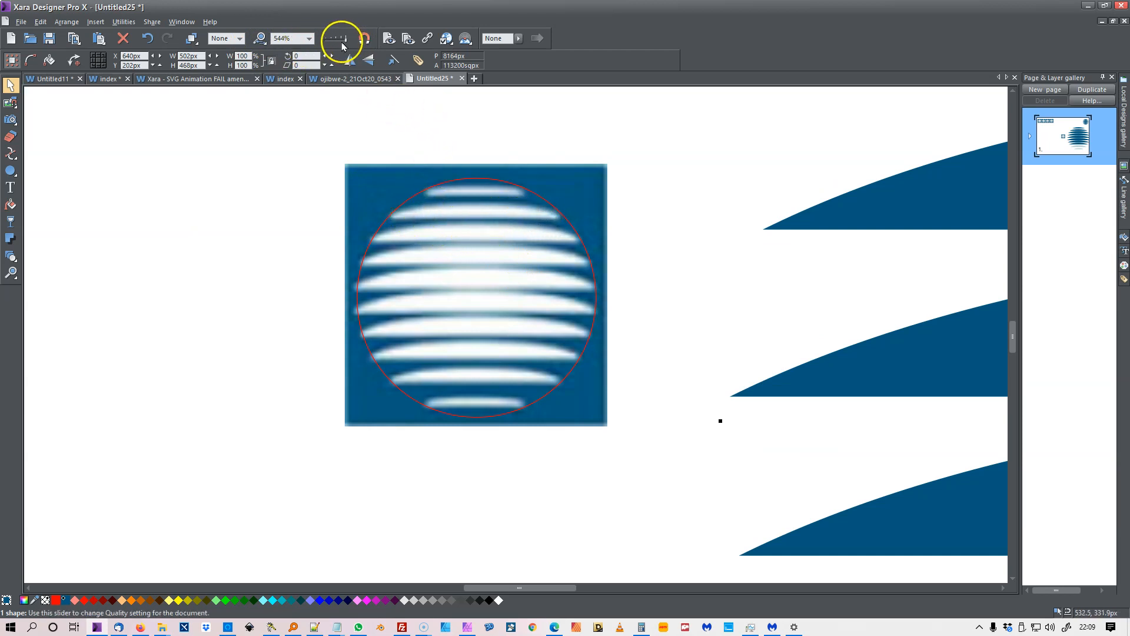
{"action": "left_click", "coordinate": [260, 39]}
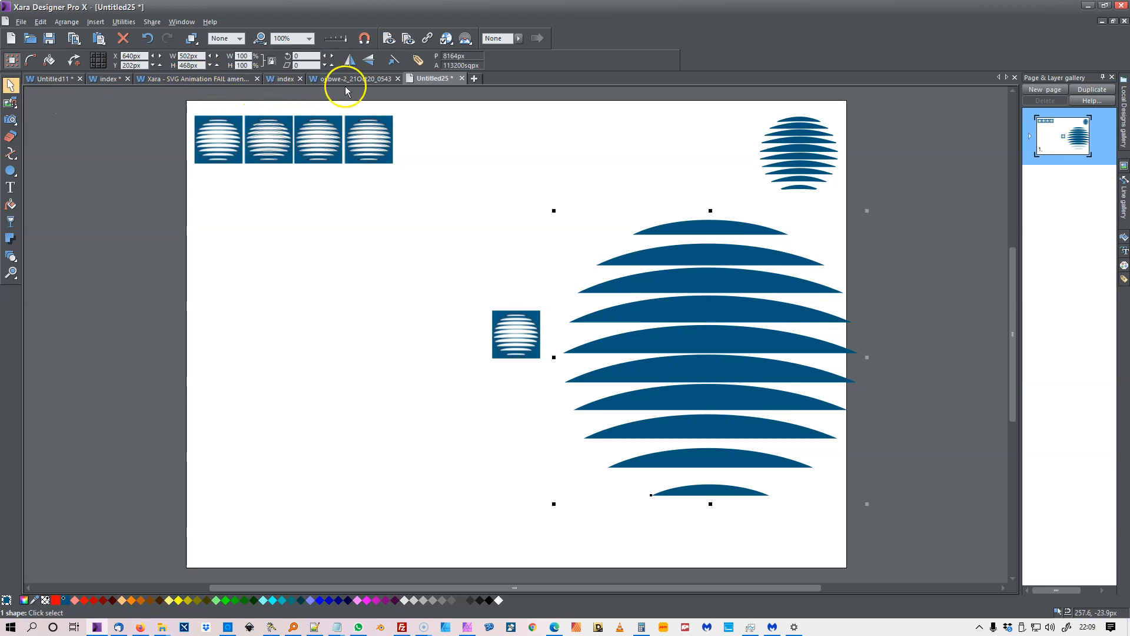
{"action": "left_click_drag", "start_coordinate": [519, 39], "coordinate": [535, 55]}
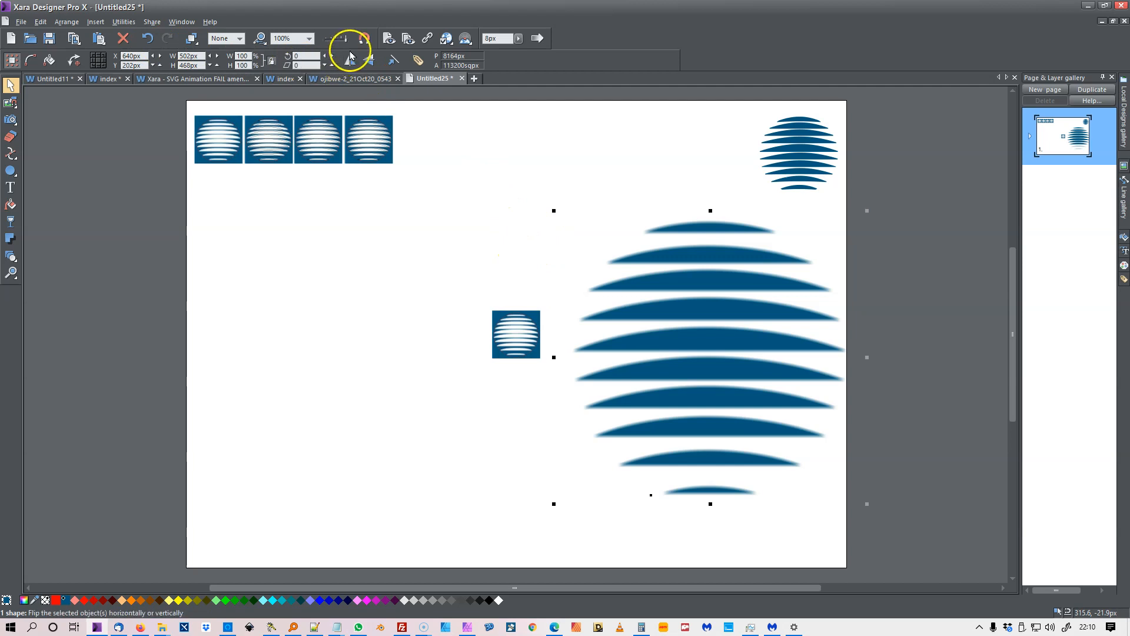
{"action": "left_click", "coordinate": [147, 39]}
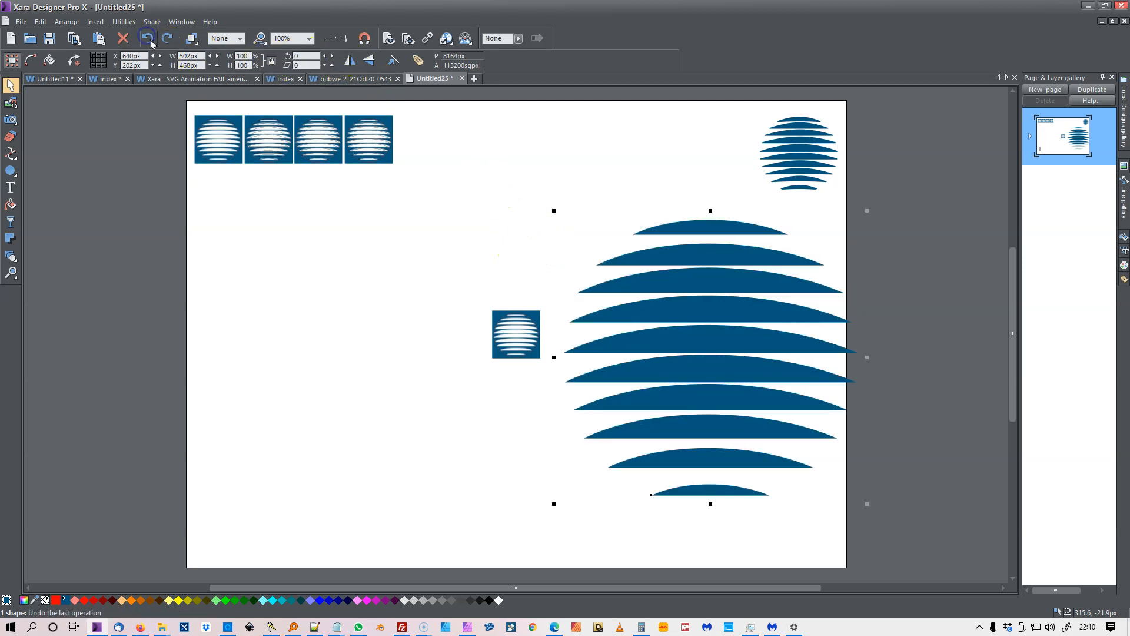
{"action": "left_click", "coordinate": [457, 255]}
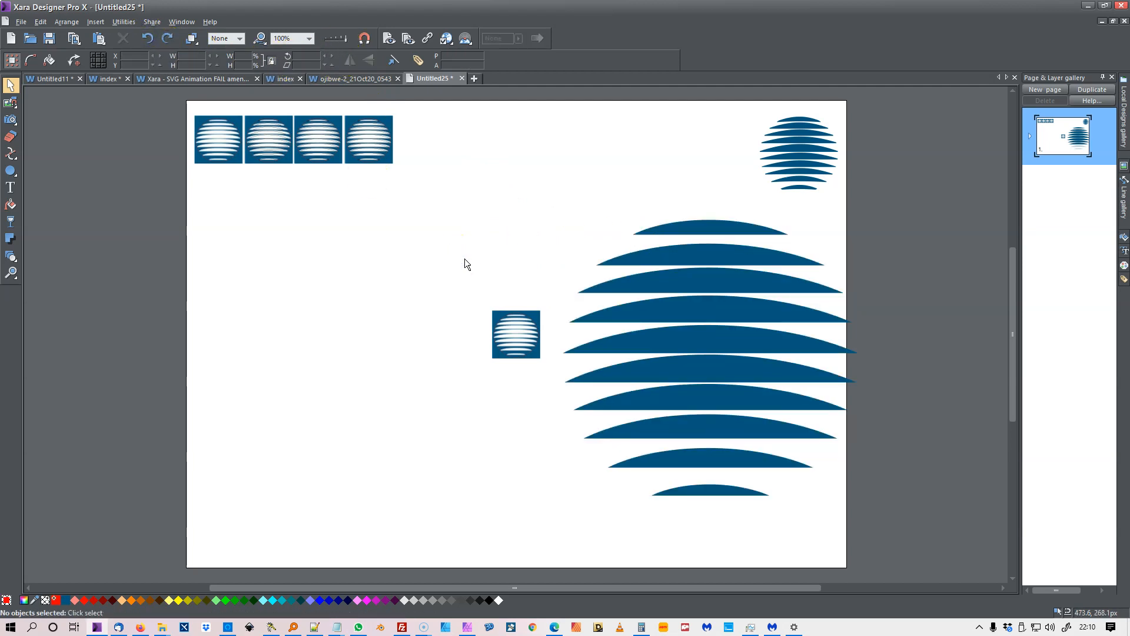